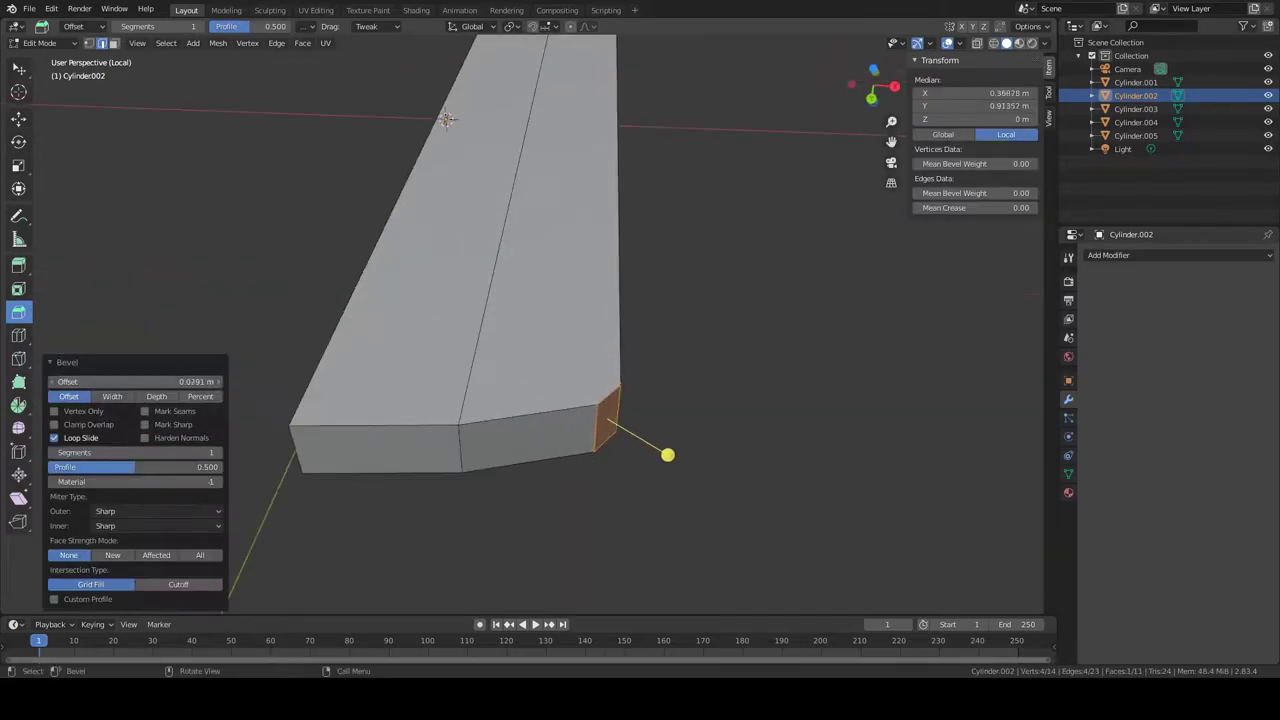
# Step: Select the plank's end edge and bring up its edge menu to bevel it
pyautogui.click(565, 368)
pyautogui.rightClick(565, 368)
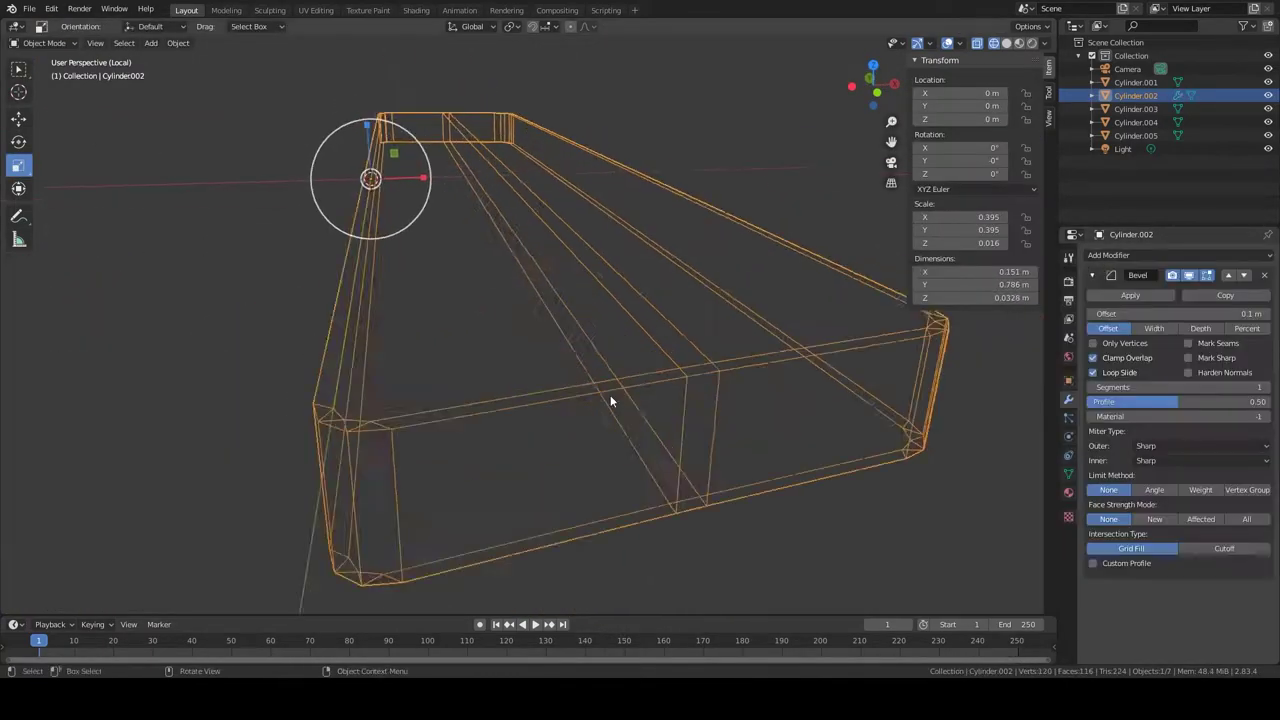
# Step: Undo the plank's bevel and apply its scale
pyautogui.hotkey('ctrl', 'z')
pyautogui.click(330, 138)
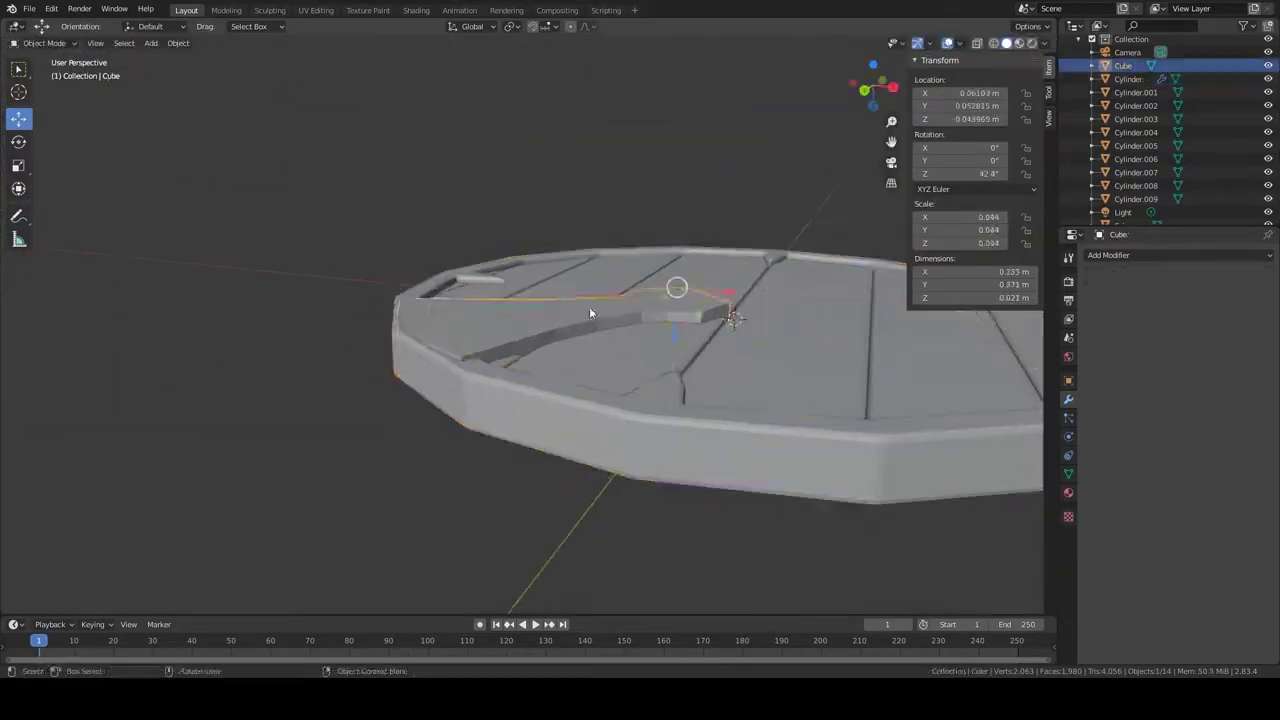
# Step: Set the plate's origin to the shield centre and rotate its duplicate around it
pyautogui.click(341, 100)
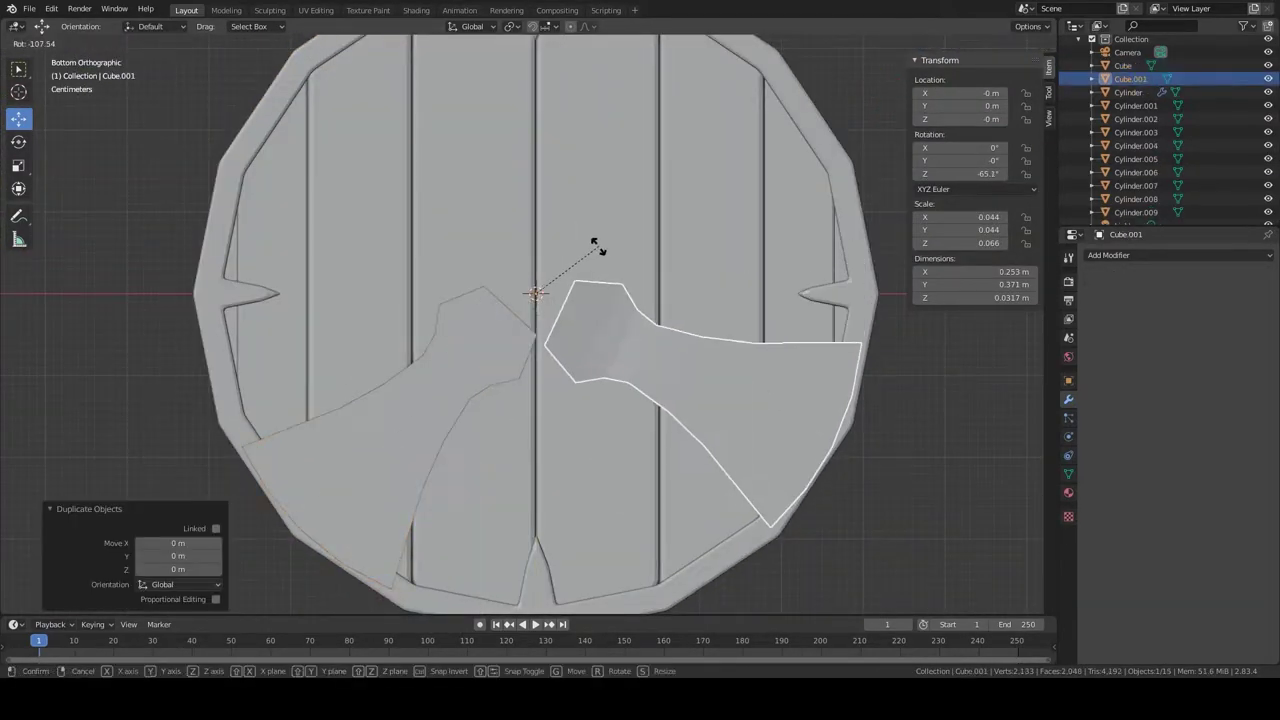
pyautogui.scroll(-2, 628, 352)
pyautogui.press('r')
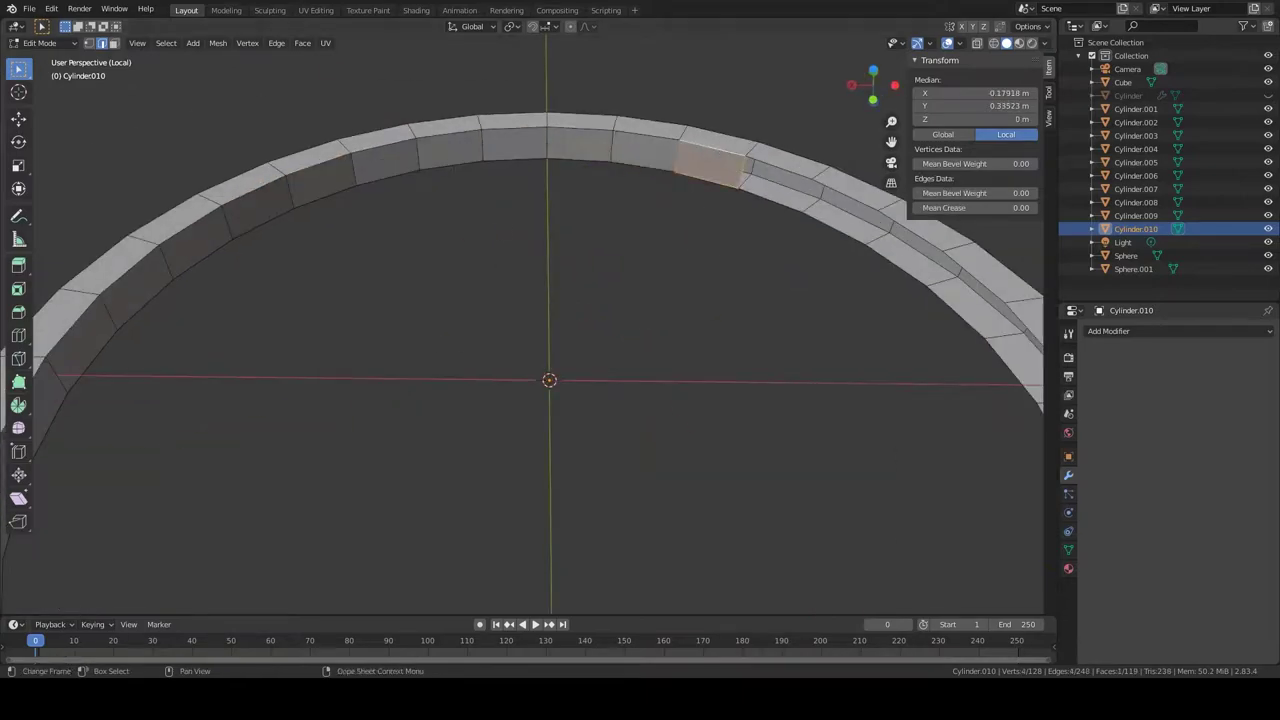
# Step: Add an edge loop across the rim ring and slide it into place
pyautogui.moveTo(549, 380); pyautogui.dragTo(357, 239, button='middle')
pyautogui.click(18, 335)
pyautogui.moveTo(455, 230); pyautogui.dragTo(467, 225)
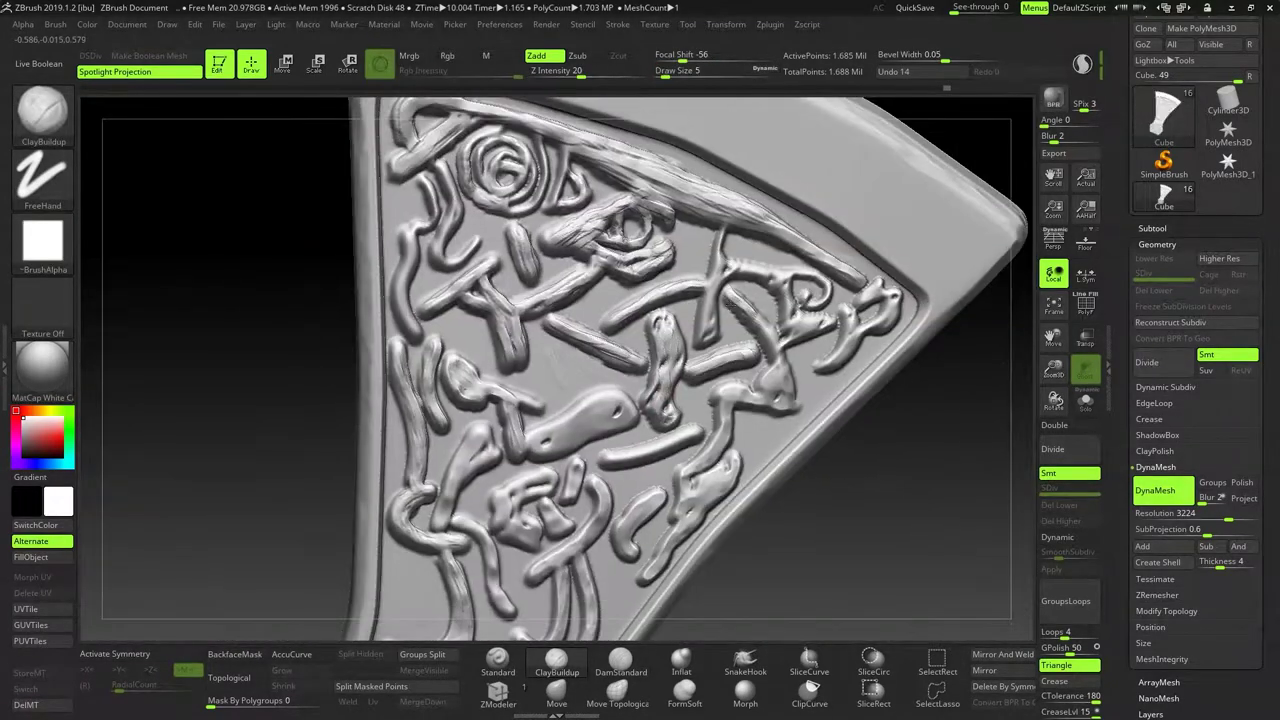
# Step: Carve fine grooves into the front ornament panel with DamStandard
pyautogui.moveTo(1011, 394)
pyautogui.mouseDown()
pyautogui.moveTo(585, 314)
pyautogui.moveTo(712, 392)
pyautogui.mouseUp()
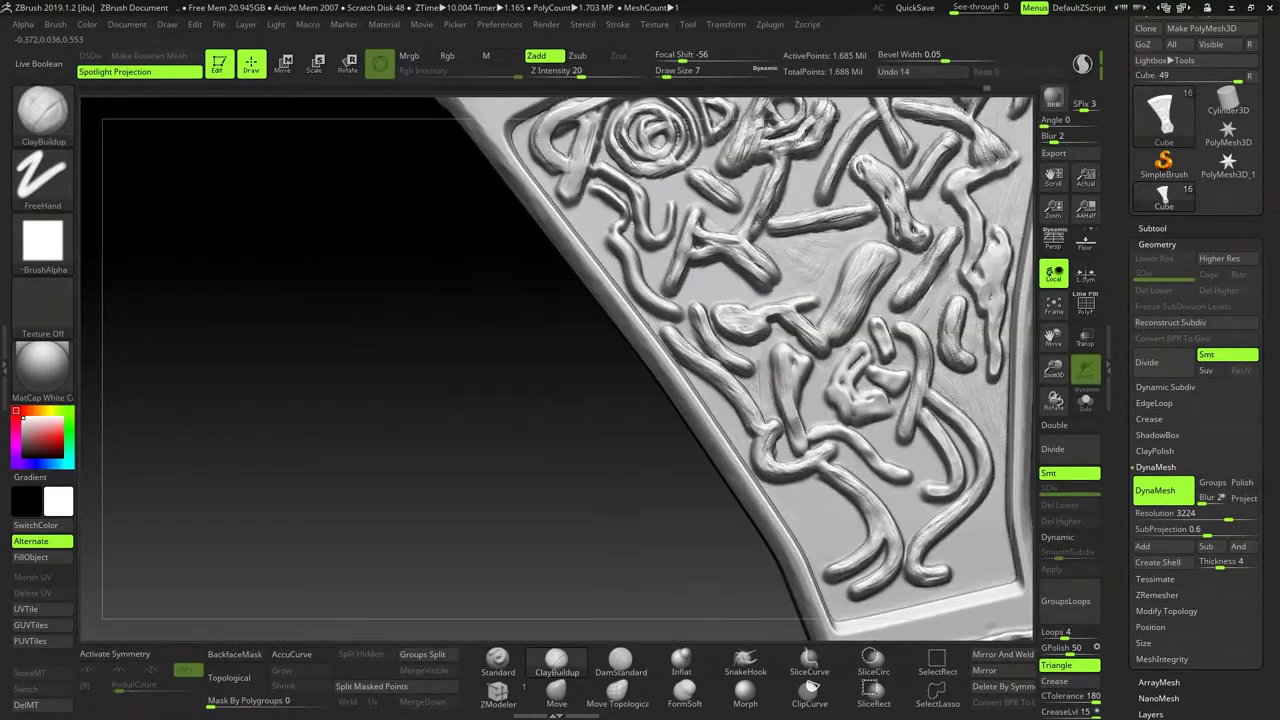
pyautogui.moveTo(745, 348)
pyautogui.mouseDown()
pyautogui.moveTo(742, 288)
pyautogui.moveTo(634, 408)
pyautogui.mouseUp()
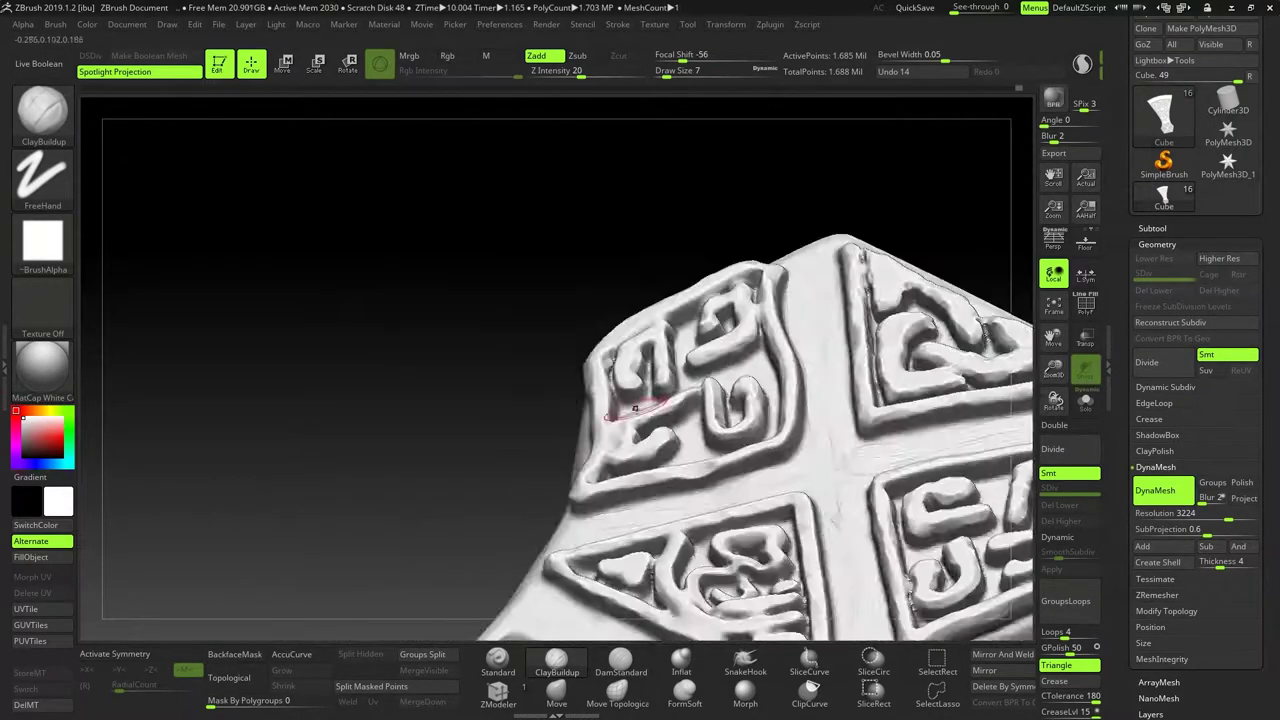
pyautogui.moveTo(765, 450); pyautogui.dragTo(836, 405)
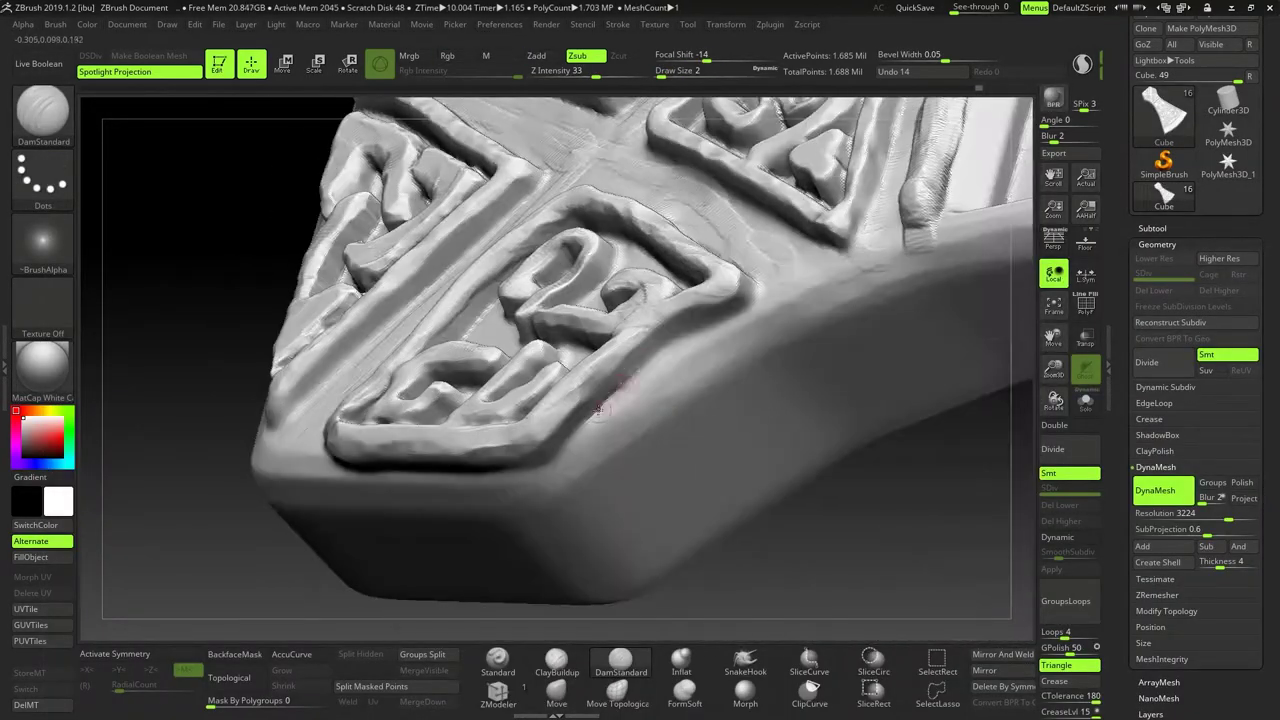
pyautogui.moveTo(597, 408)
pyautogui.mouseDown()
pyautogui.moveTo(877, 286)
pyautogui.moveTo(808, 300)
pyautogui.moveTo(529, 223)
pyautogui.moveTo(551, 31)
pyautogui.mouseUp()
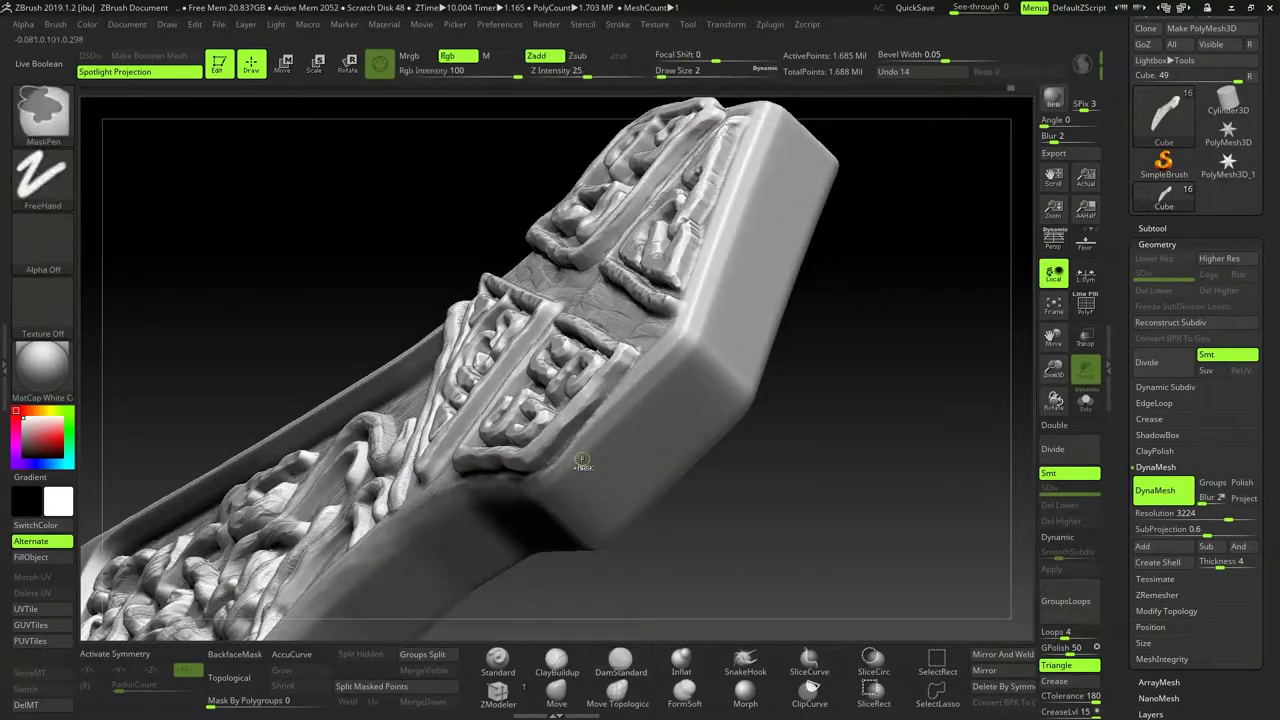
pyautogui.moveTo(582, 462); pyautogui.dragTo(700, 300)
pyautogui.press('b')
pyautogui.press('d')
pyautogui.press('s')
pyautogui.moveTo(737, 234); pyautogui.dragTo(510, 355)
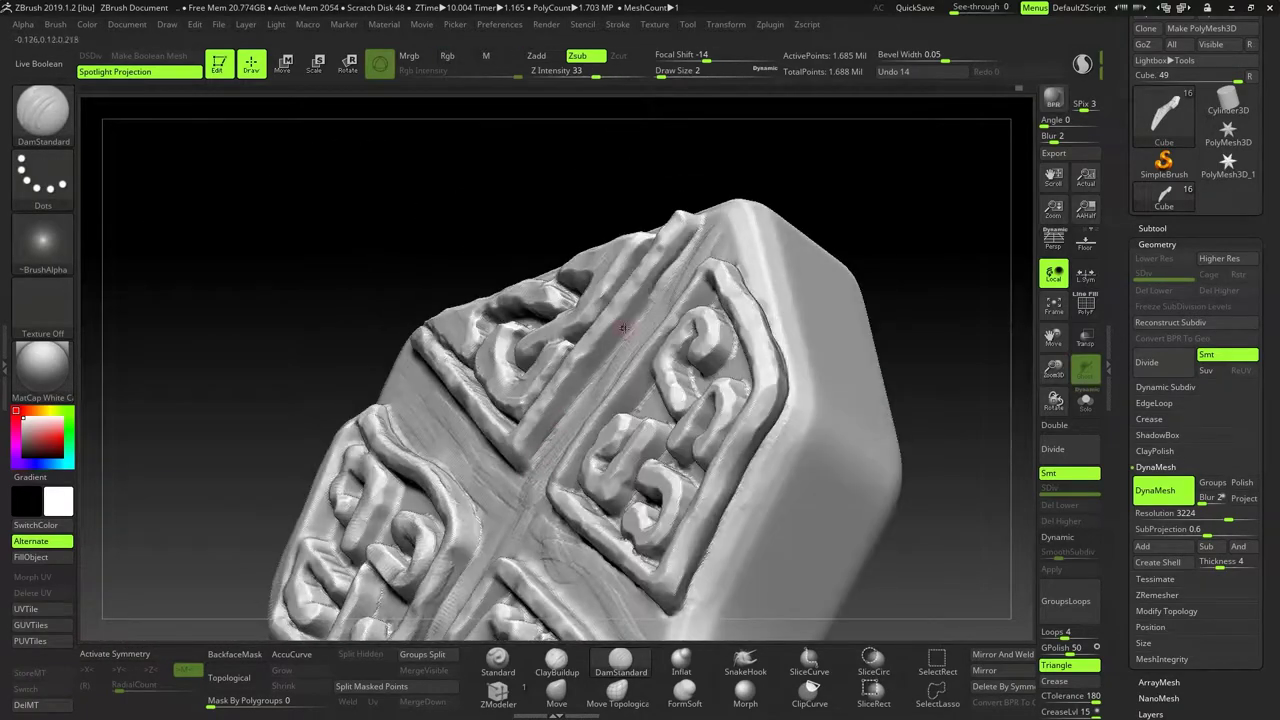
# Step: Polish another ornament panel with hPolish, then flatten areas with Planar
pyautogui.moveTo(622, 328)
pyautogui.mouseDown()
pyautogui.moveTo(508, 514)
pyautogui.moveTo(535, 332)
pyautogui.mouseUp()
pyautogui.press('b')
pyautogui.press('h')
pyautogui.press('p')
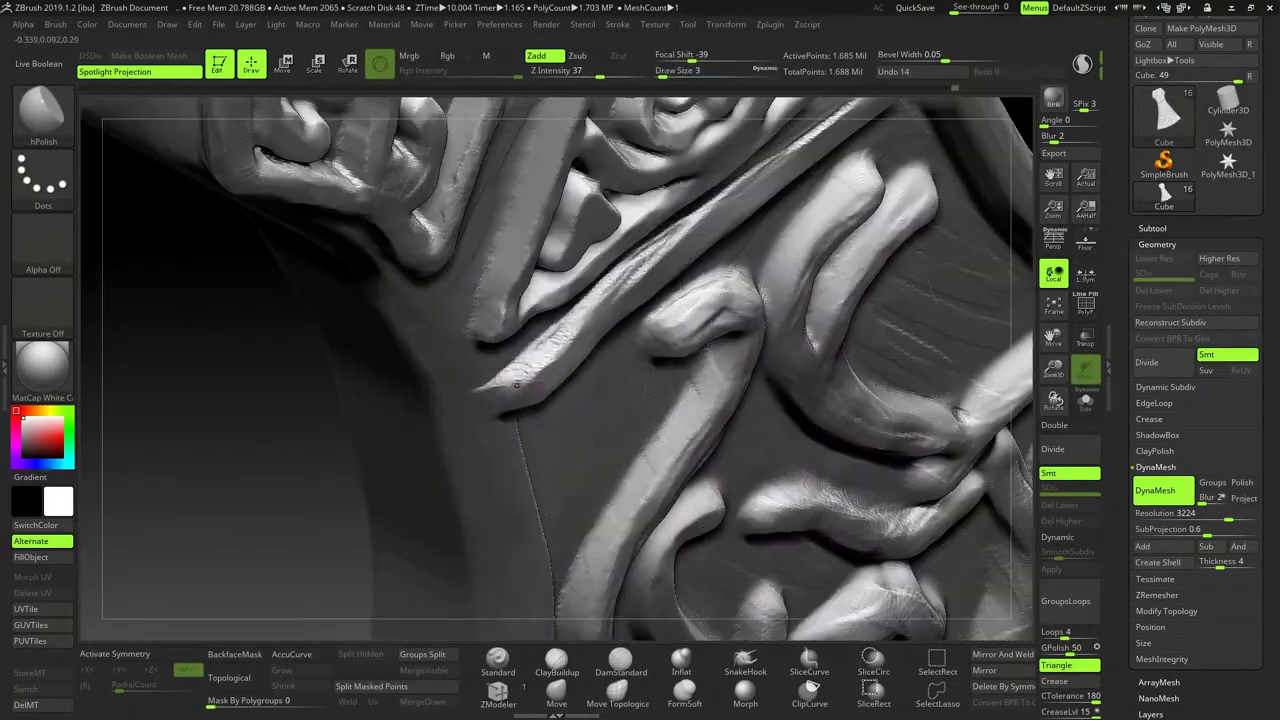
pyautogui.moveTo(516, 385)
pyautogui.mouseDown()
pyautogui.moveTo(560, 360)
pyautogui.moveTo(661, 342)
pyautogui.moveTo(617, 390)
pyautogui.moveTo(600, 370)
pyautogui.moveTo(611, 350)
pyautogui.mouseUp()
pyautogui.press('b')
pyautogui.press('p')
pyautogui.press('l')
# Step: Trim the ornament with TrimDynamic, then return to hPolish around the axe head
pyautogui.press('b')
pyautogui.press('t')
pyautogui.press('d')
pyautogui.press('s')
pyautogui.press('b')
pyautogui.press('h')
pyautogui.press('p')
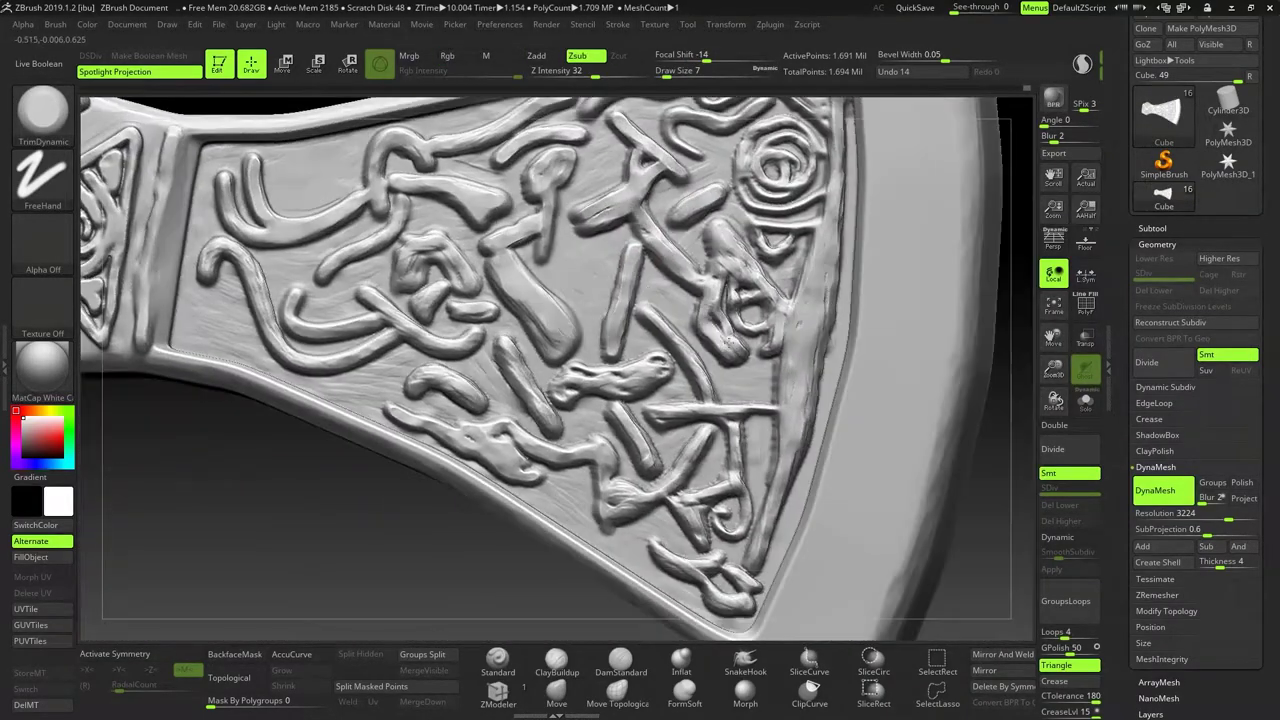
pyautogui.moveTo(735, 475)
pyautogui.mouseDown(button='right')
pyautogui.moveTo(716, 283)
pyautogui.moveTo(527, 331)
pyautogui.mouseUp(button='right')
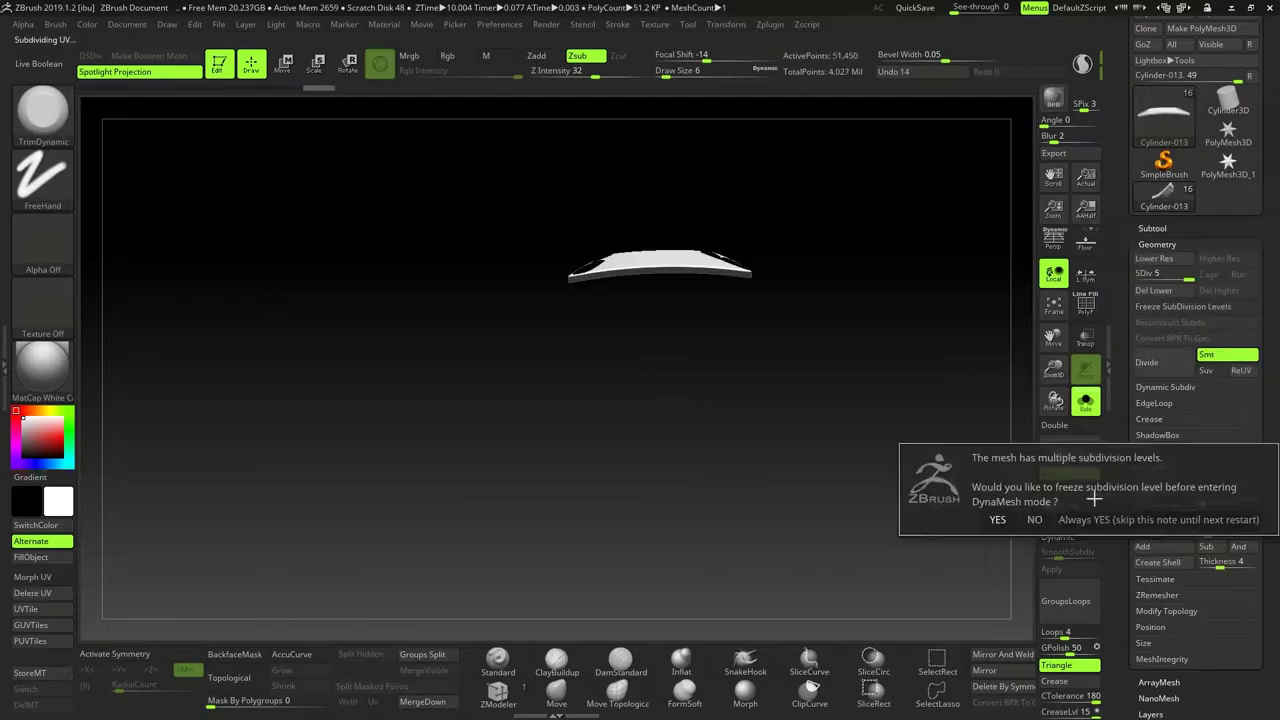
# Step: Activate the Cube-002 and outer rim subtools, then choose a brush to touch up the axe ornament
pyautogui.click(1156, 265)
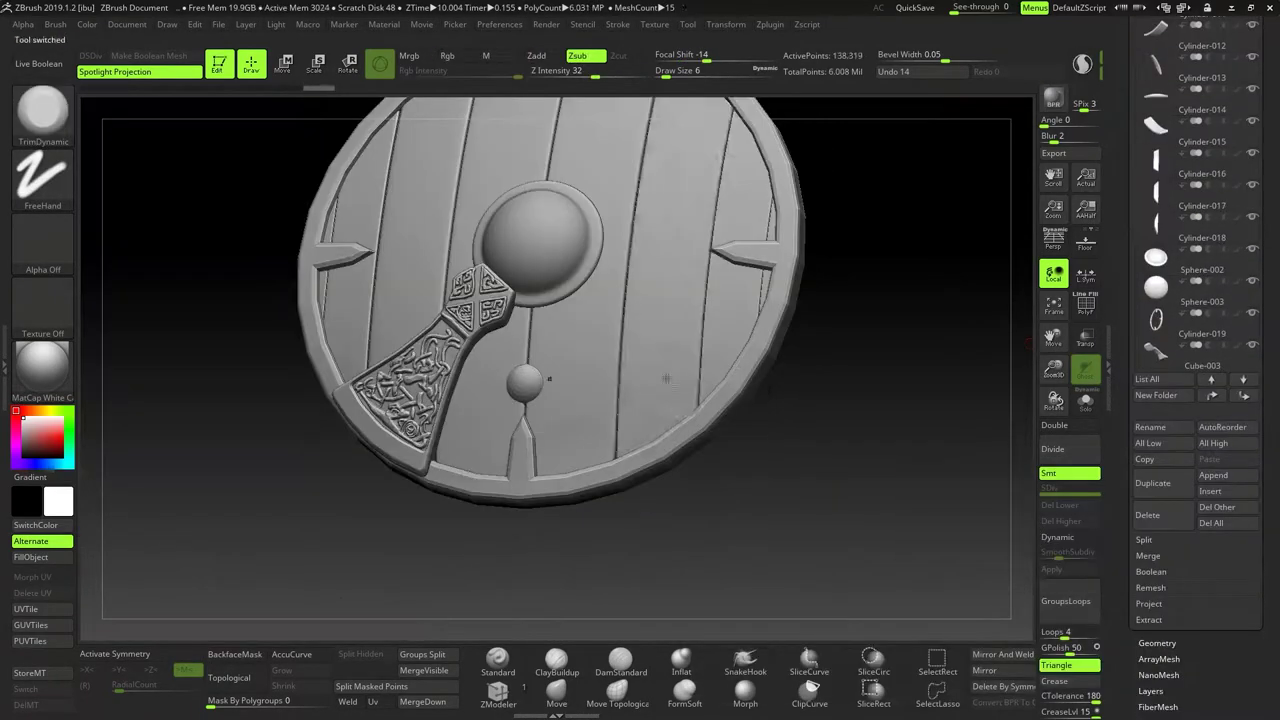
pyautogui.click(1156, 320)
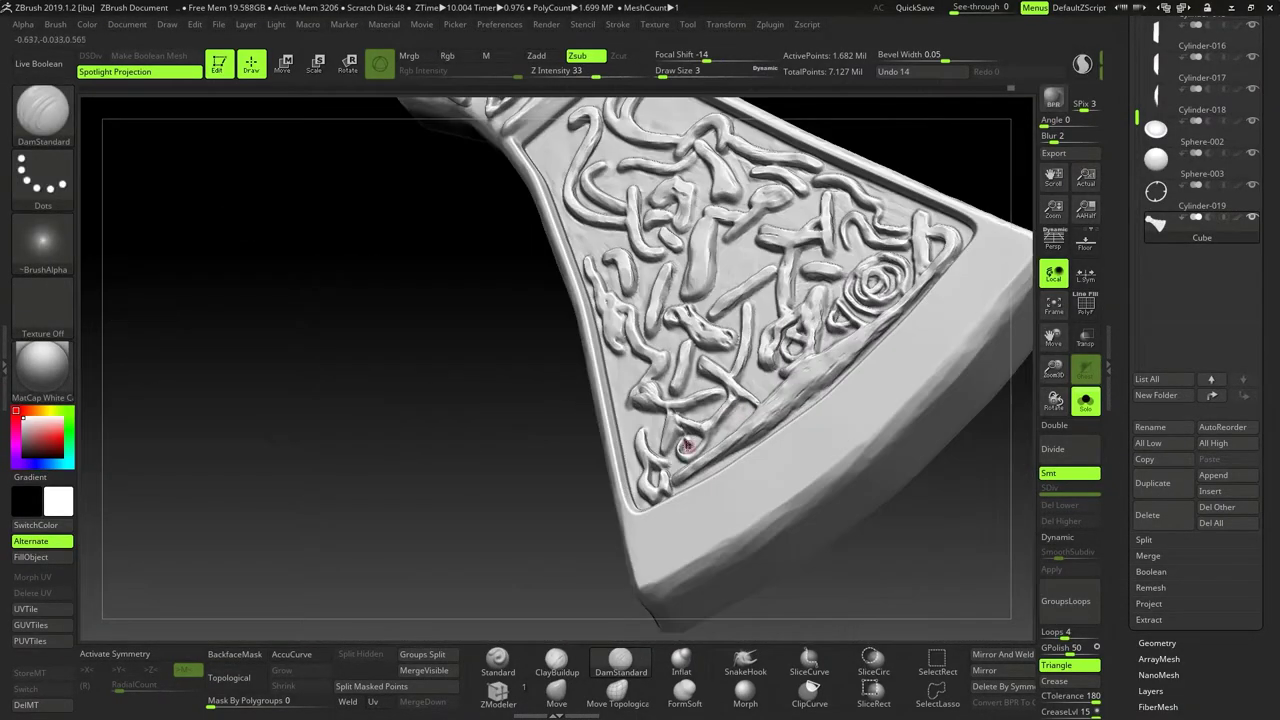
pyautogui.press('b')
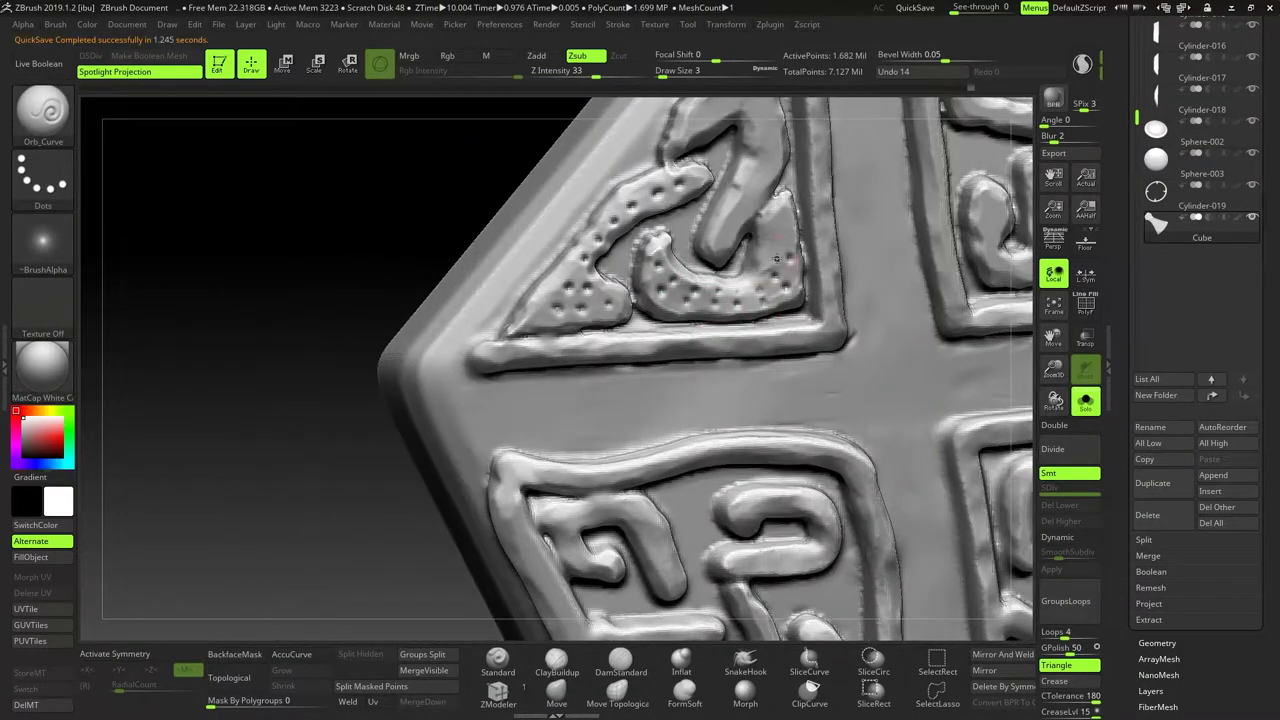
pyautogui.keyDown('alt'); pyautogui.moveTo(776, 258); pyautogui.dragTo(610, 320, button='right'); pyautogui.keyUp('alt')
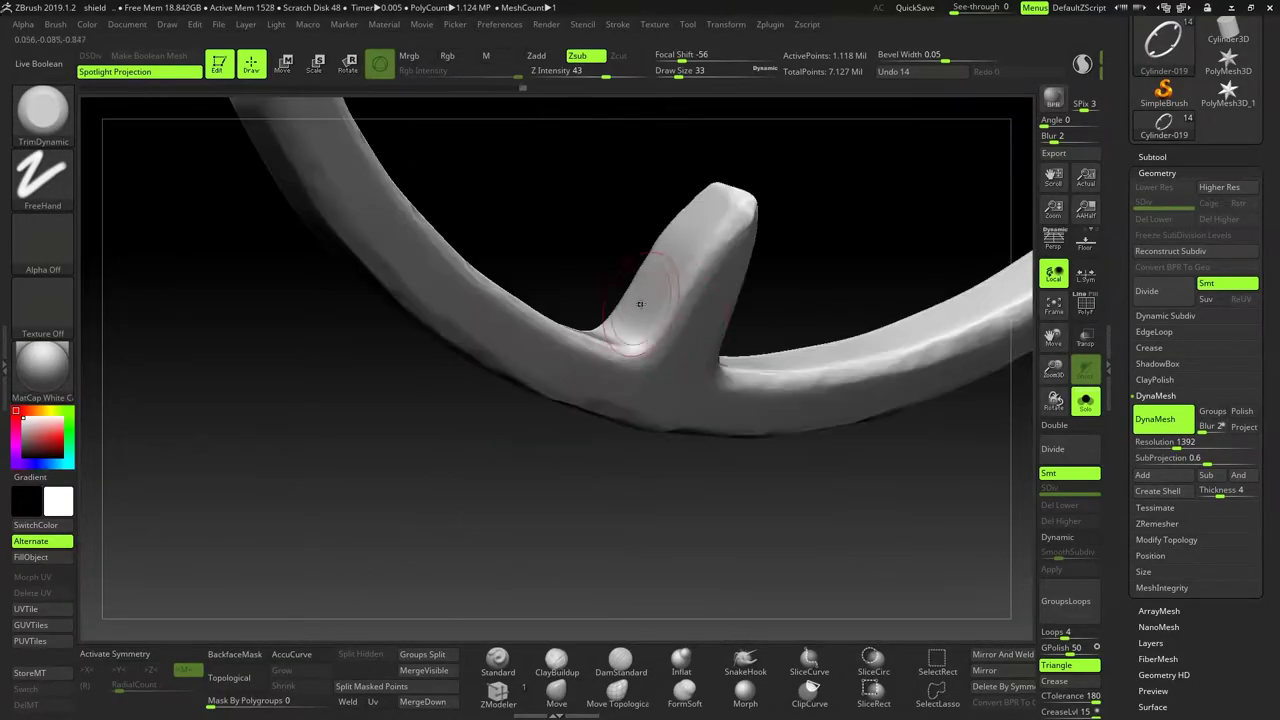
# Step: Review the rim prong and boss dome, then build up Cylinder-011 with ClayBuildup
pyautogui.moveTo(642, 389)
pyautogui.mouseDown(button='right')
pyautogui.moveTo(617, 226)
pyautogui.moveTo(581, 286)
pyautogui.mouseUp(button='right')
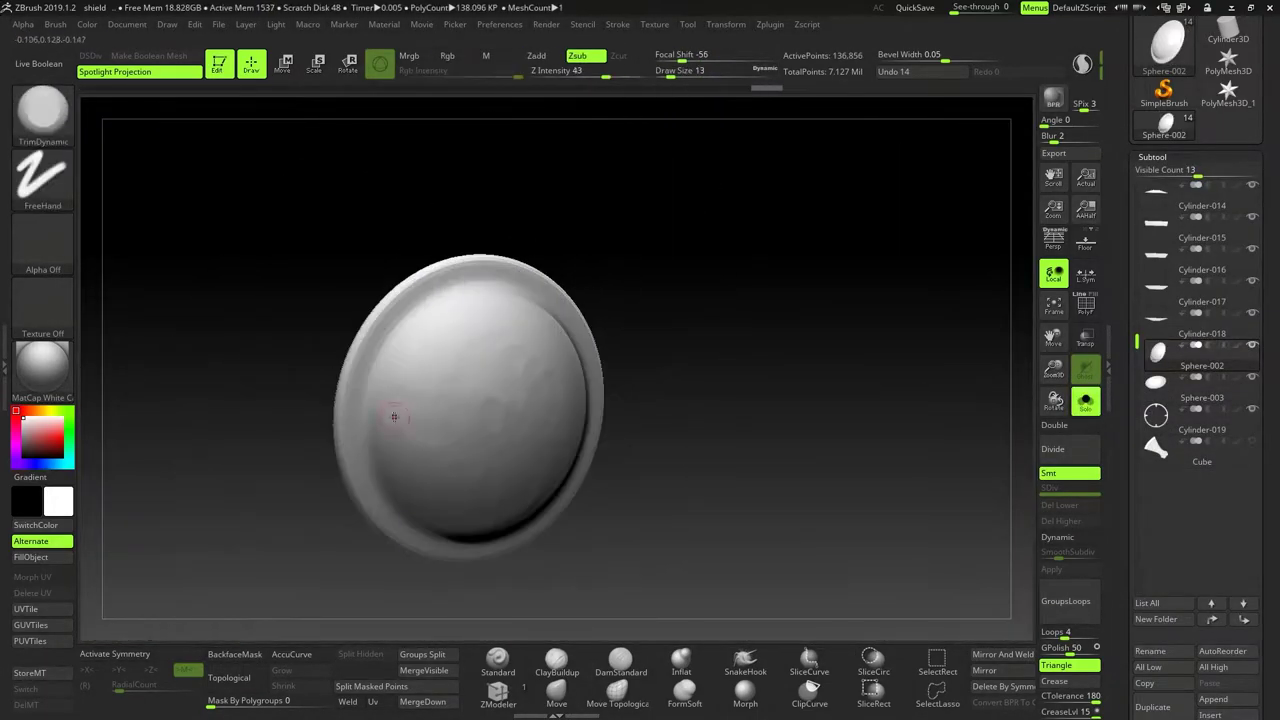
pyautogui.moveTo(394, 420); pyautogui.dragTo(689, 400, button='right')
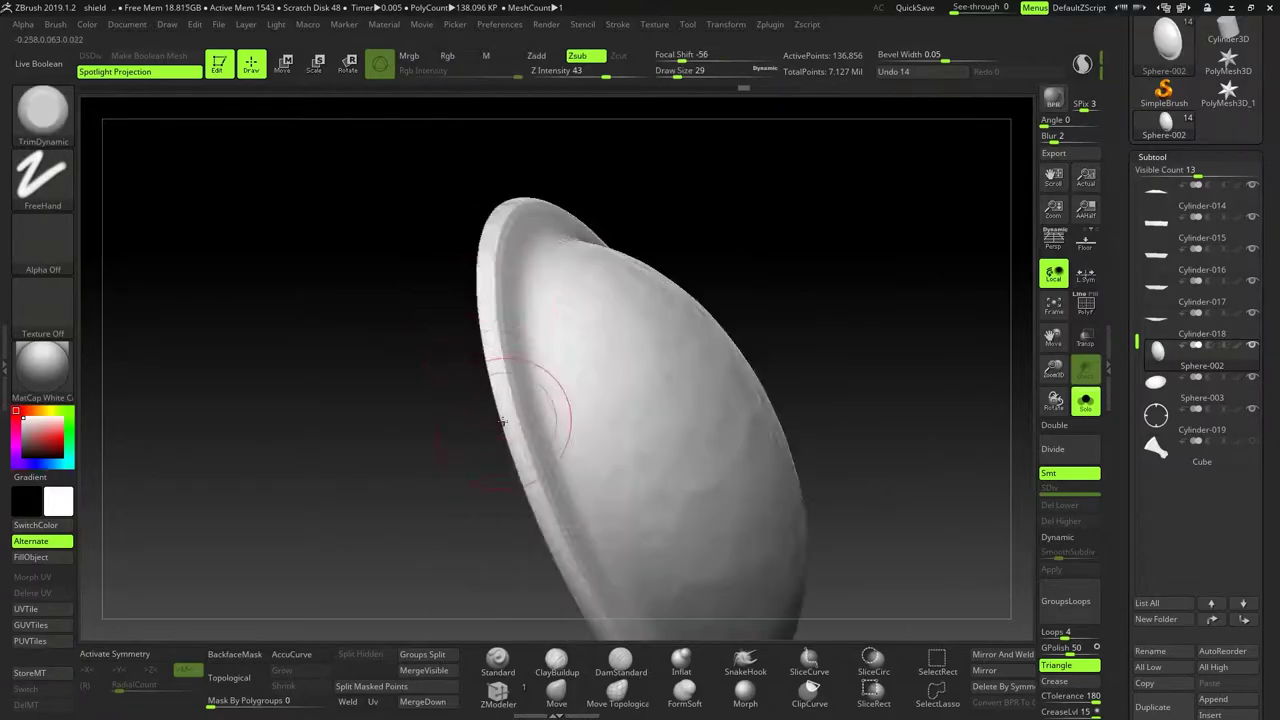
pyautogui.moveTo(502, 421)
pyautogui.mouseDown(button='right')
pyautogui.moveTo(595, 419)
pyautogui.moveTo(805, 273)
pyautogui.moveTo(717, 277)
pyautogui.moveTo(573, 244)
pyautogui.mouseUp(button='right')
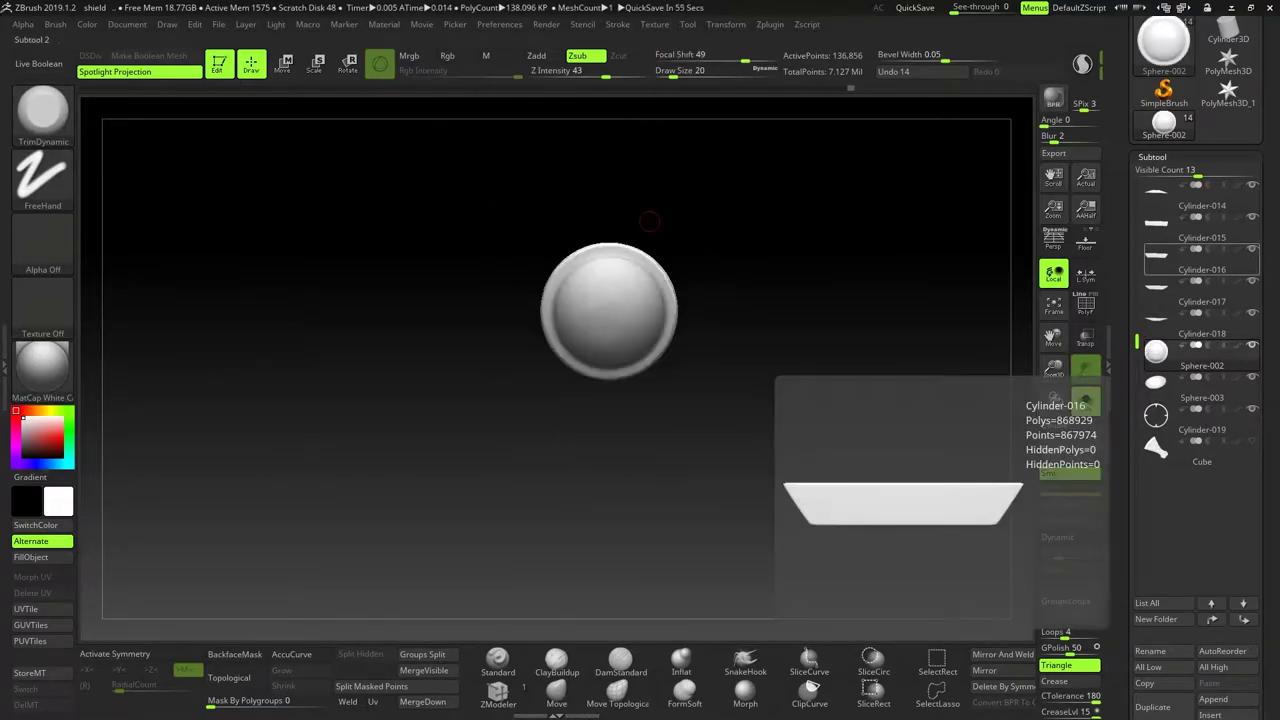
pyautogui.click(1200, 385)
pyautogui.moveTo(560, 300); pyautogui.dragTo(688, 449, button='right')
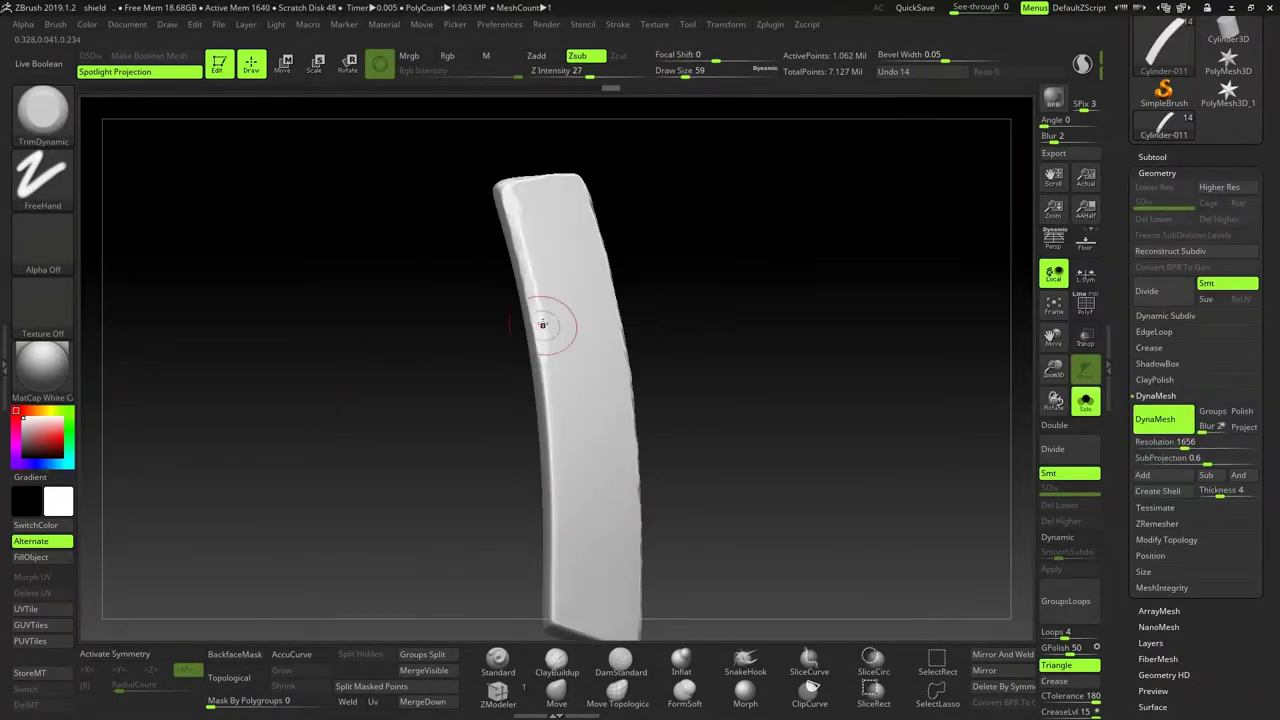
pyautogui.moveTo(542, 324); pyautogui.dragTo(614, 495, button='right')
pyautogui.press('b')
pyautogui.press('c')
pyautogui.press('b')
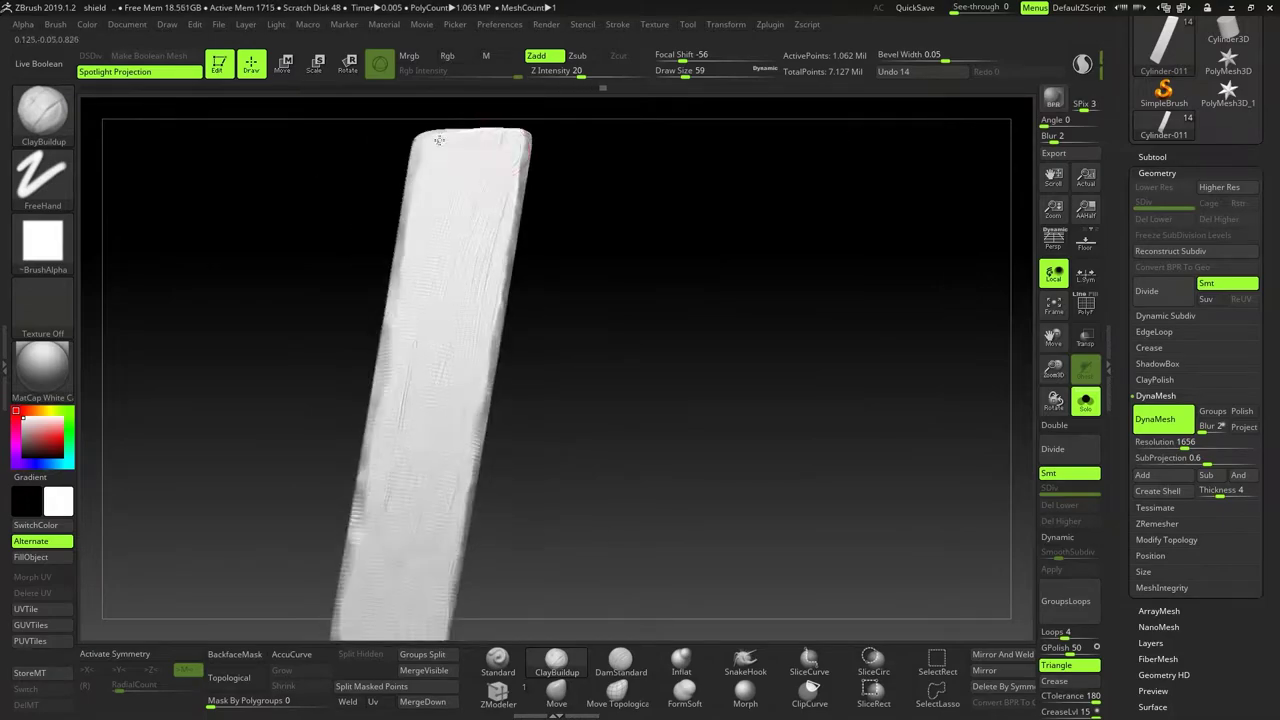
# Step: Chip the long plank's edges with TrimDynamic at brush size 25
pyautogui.press('b')
pyautogui.press('t')
pyautogui.press('d')
pyautogui.moveTo(439, 140)
pyautogui.mouseDown(button='right')
pyautogui.moveTo(573, 222)
pyautogui.moveTo(489, 307)
pyautogui.mouseUp(button='right')
pyautogui.moveTo(371, 377); pyautogui.dragTo(352, 377)
pyautogui.moveTo(352, 377); pyautogui.dragTo(556, 381, button='right')
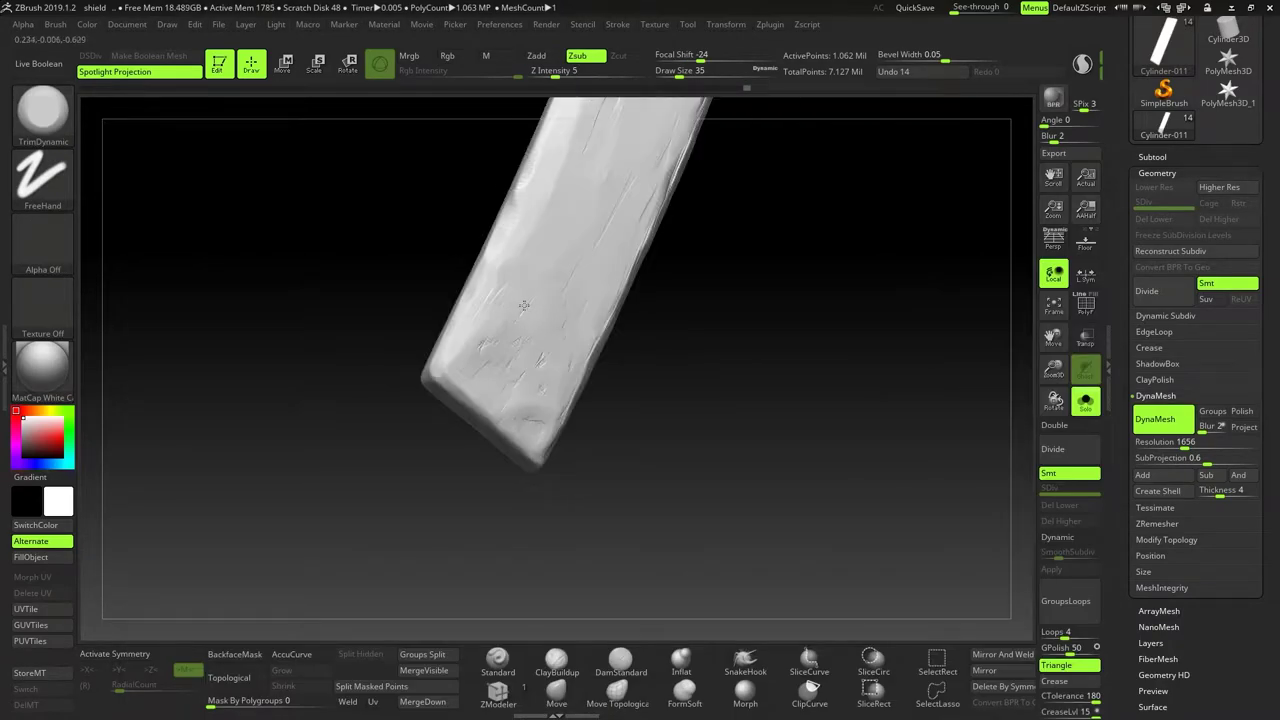
pyautogui.moveTo(557, 432); pyautogui.dragTo(551, 449, button='right')
pyautogui.press('space')
pyautogui.moveTo(586, 391)
pyautogui.mouseDown(button='right')
pyautogui.moveTo(650, 300)
pyautogui.moveTo(789, 157)
pyautogui.mouseUp(button='right')
pyautogui.moveTo(636, 231)
pyautogui.mouseDown(button='right')
pyautogui.moveTo(671, 112)
pyautogui.moveTo(609, 271)
pyautogui.moveTo(763, 277)
pyautogui.moveTo(551, 540)
pyautogui.mouseUp(button='right')
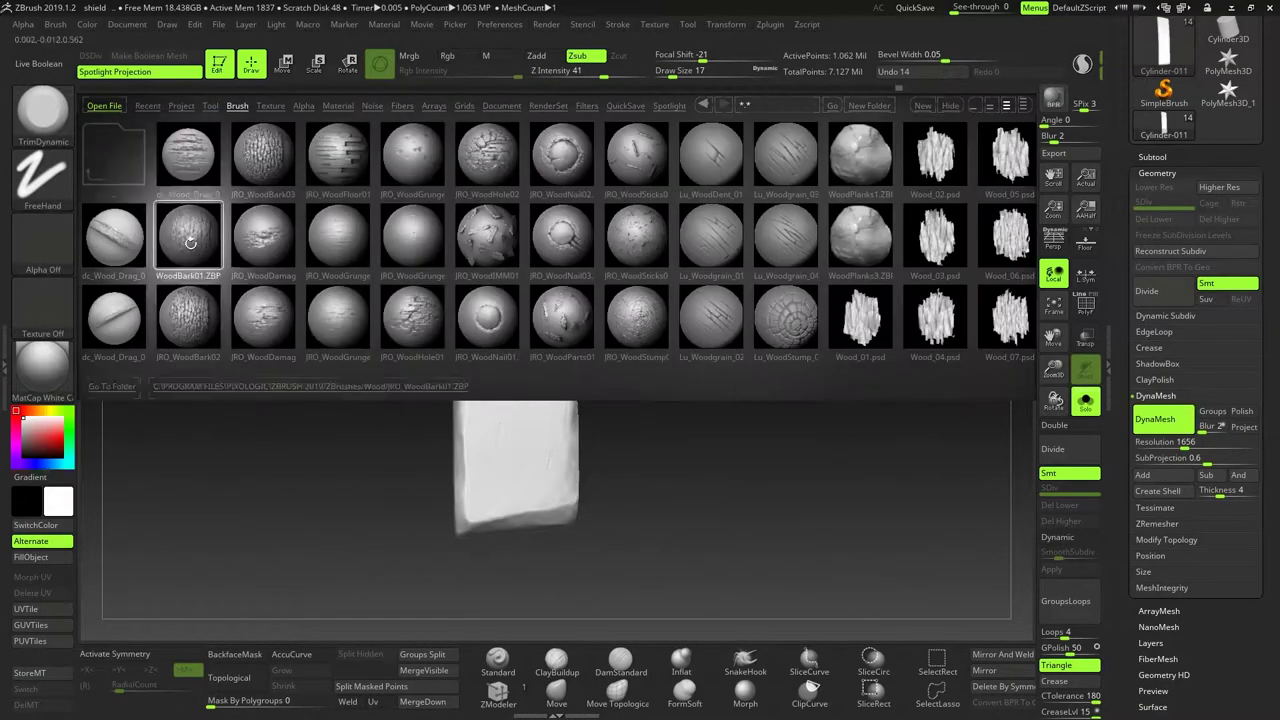
# Step: Trim the curved plank with an enlarged TrimDynamic brush, then choose JRO_WoodGrunge
pyautogui.press('b')
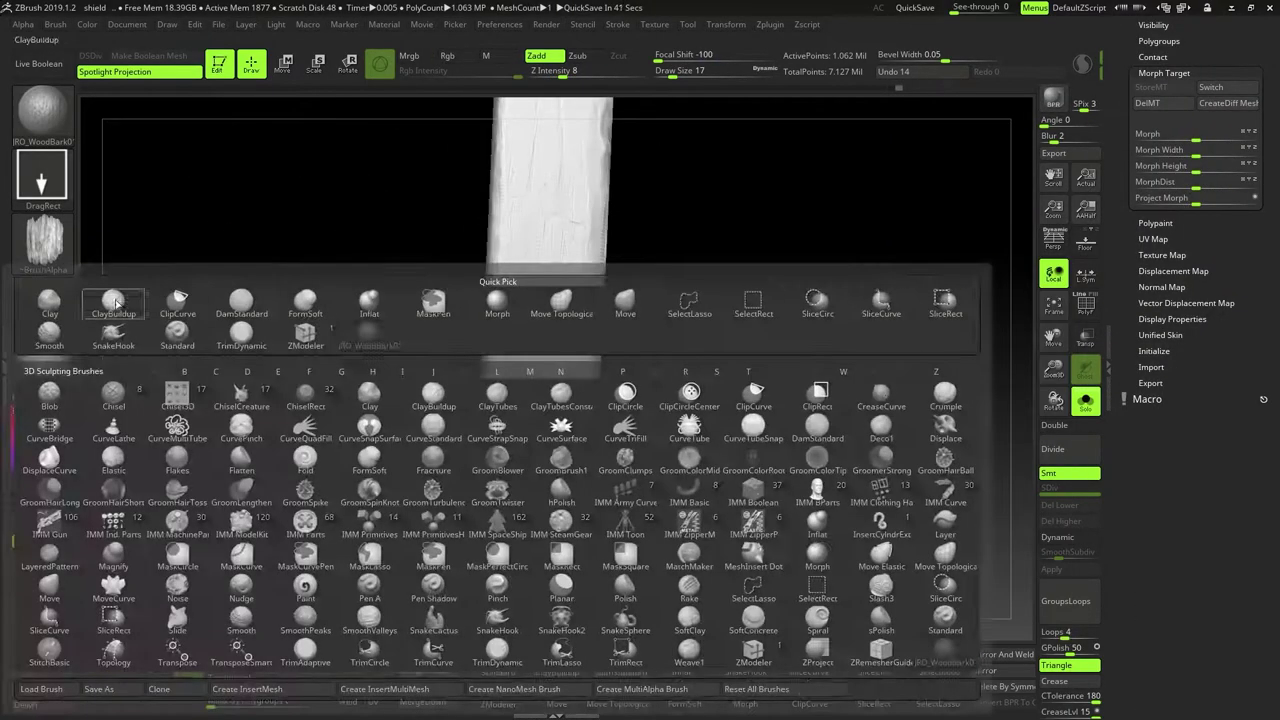
pyautogui.press('t')
pyautogui.press('d')
pyautogui.moveTo(459, 432)
pyautogui.mouseDown(button='right')
pyautogui.moveTo(531, 370)
pyautogui.moveTo(500, 337)
pyautogui.moveTo(546, 378)
pyautogui.moveTo(627, 317)
pyautogui.mouseUp(button='right')
pyautogui.press('space')
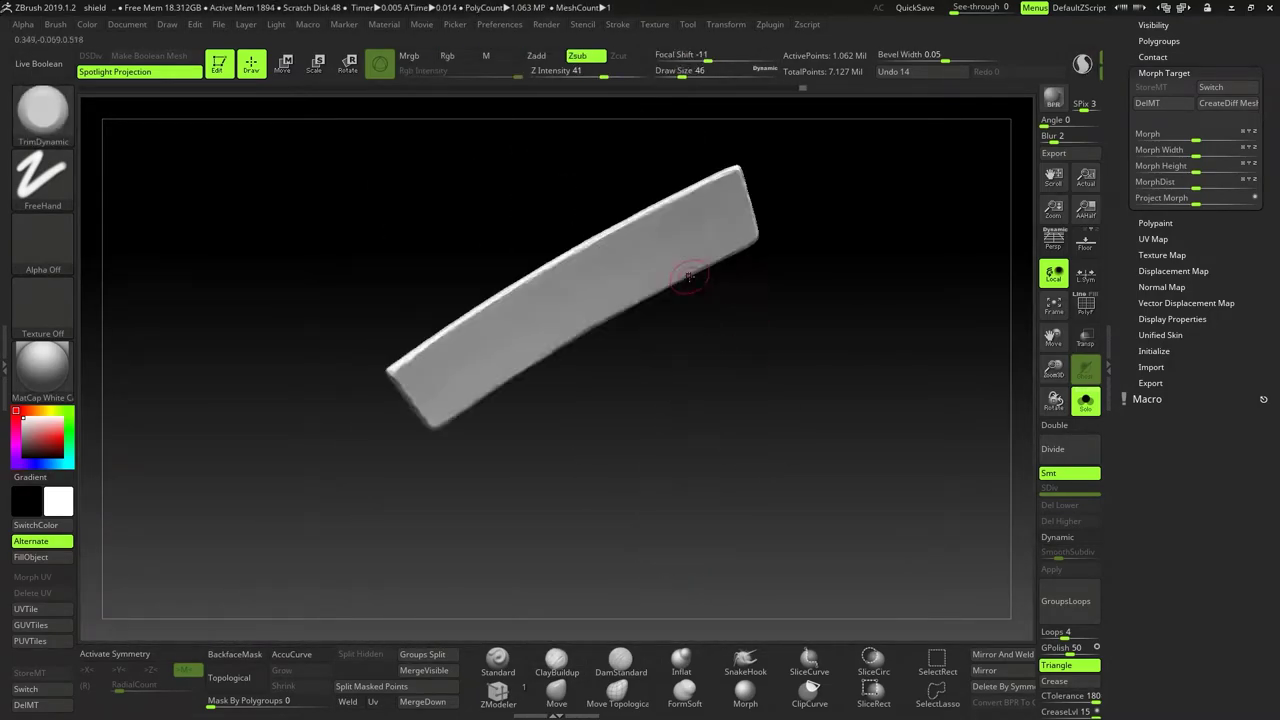
pyautogui.moveTo(568, 311)
pyautogui.mouseDown(button='right')
pyautogui.moveTo(499, 339)
pyautogui.moveTo(574, 601)
pyautogui.mouseUp(button='right')
pyautogui.press('b')
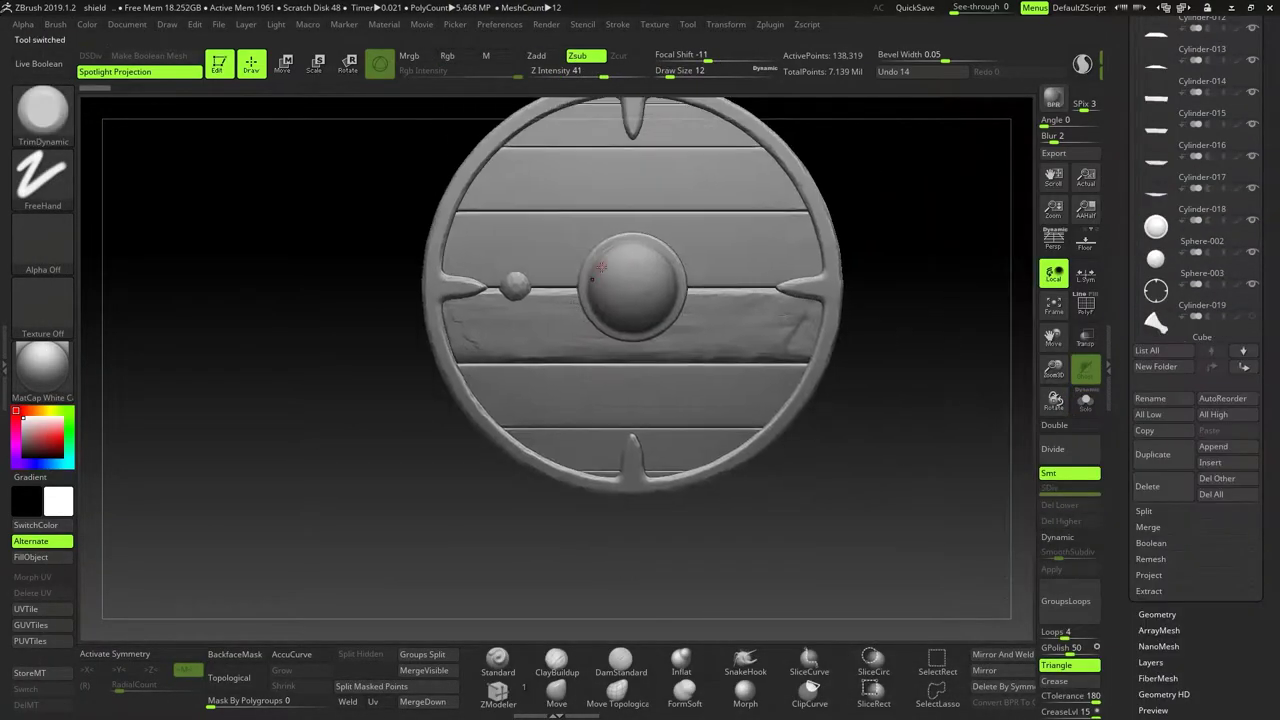
# Step: Load a wood brush from the brush library and carve grain and chipped edges along the plank
pyautogui.press(',')
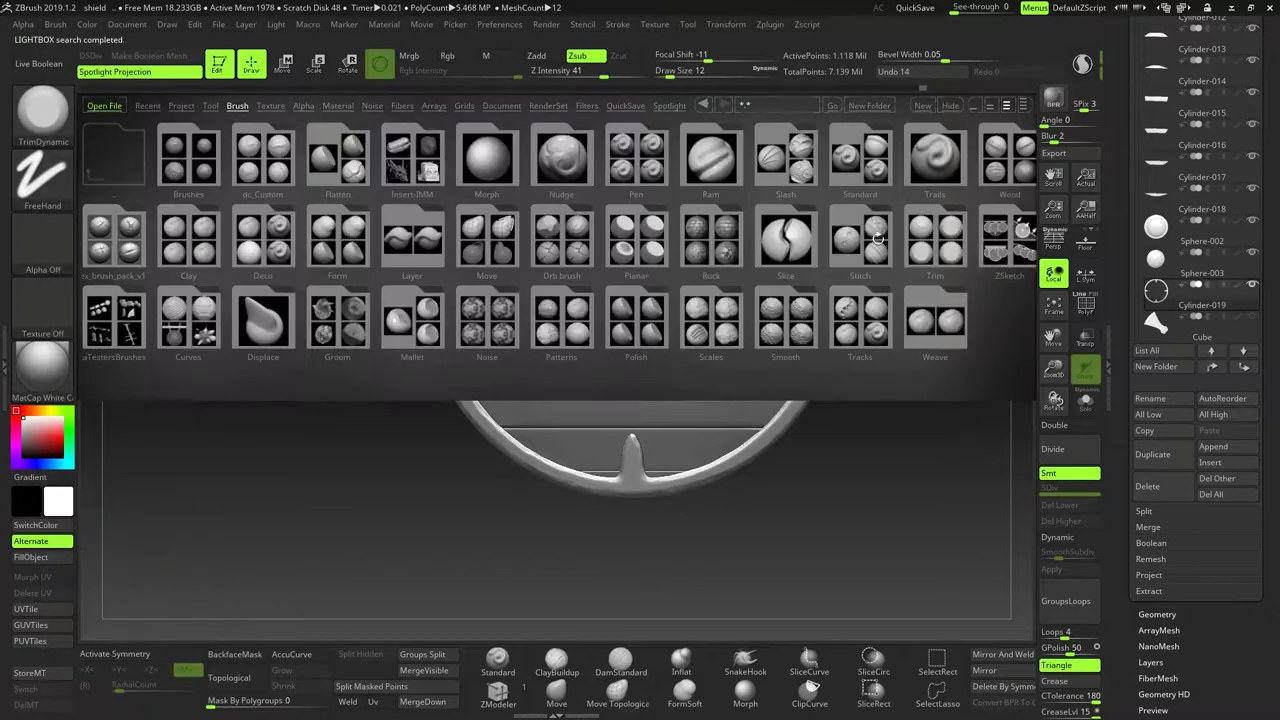
pyautogui.click(110, 163)
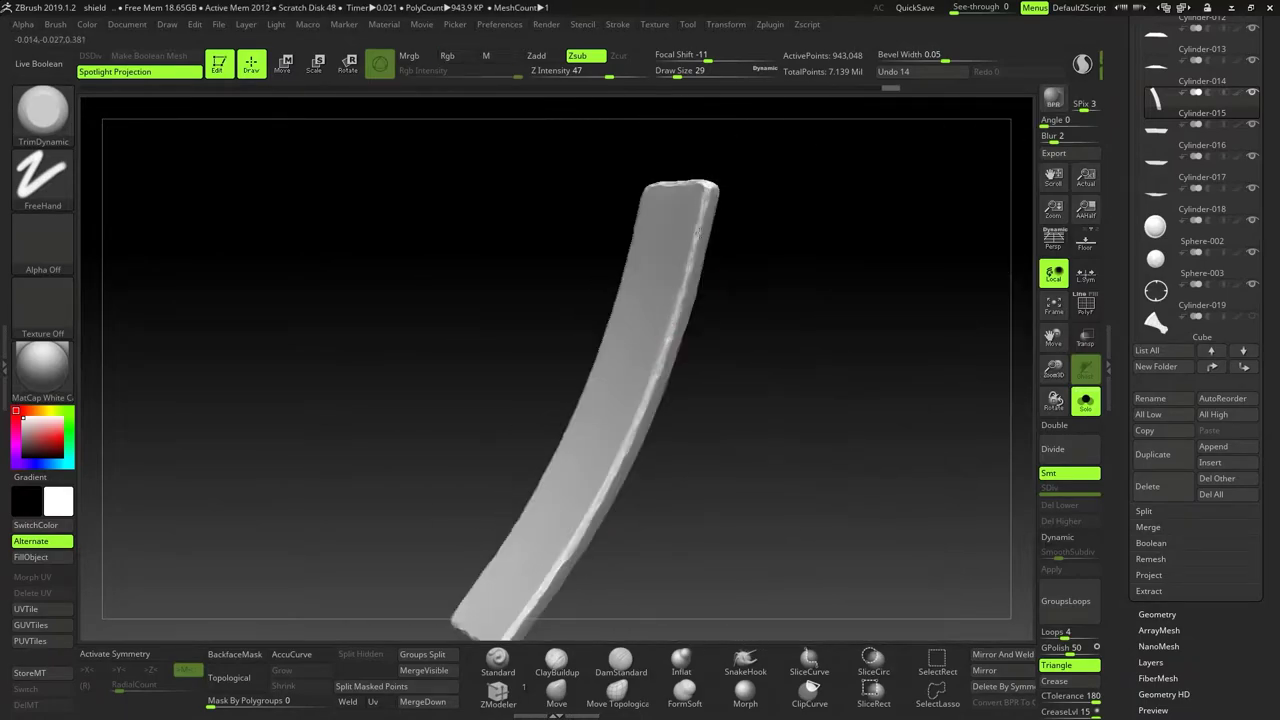
pyautogui.press('b')
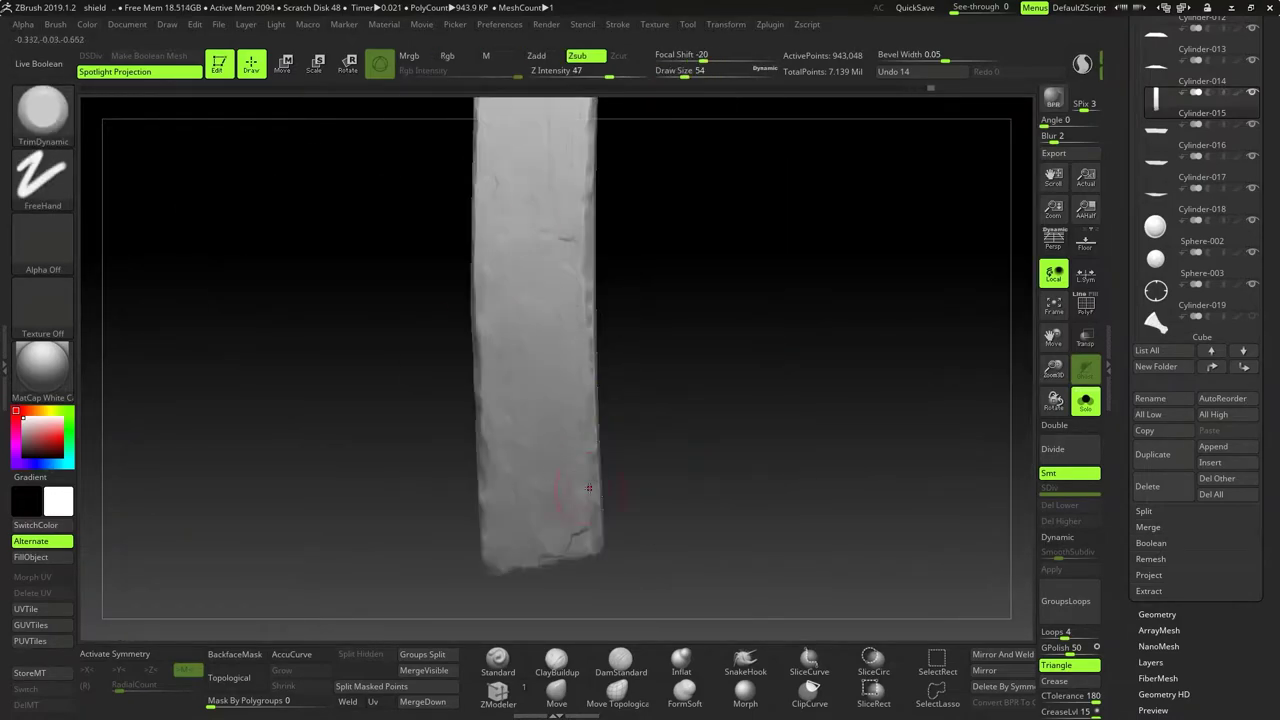
pyautogui.moveTo(589, 488)
pyautogui.mouseDown()
pyautogui.moveTo(525, 303)
pyautogui.moveTo(423, 314)
pyautogui.mouseUp()
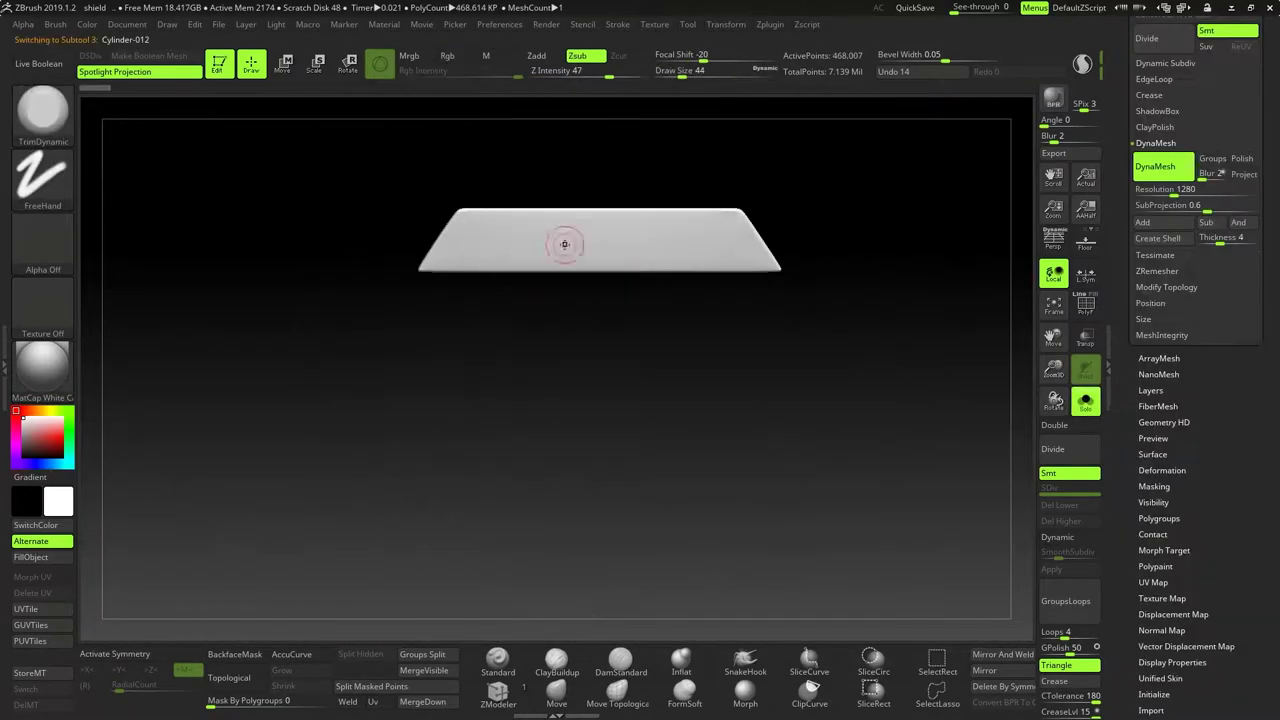
pyautogui.moveTo(622, 271); pyautogui.dragTo(858, 375)
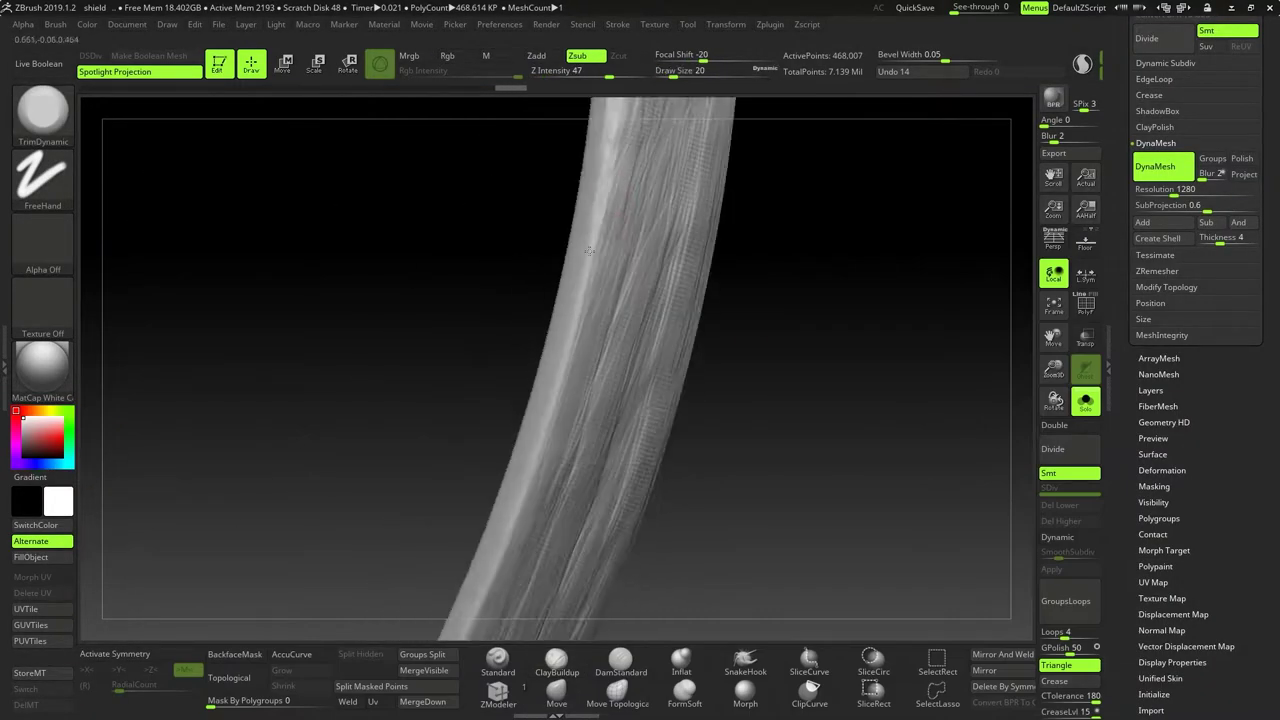
pyautogui.moveTo(746, 313); pyautogui.dragTo(550, 422)
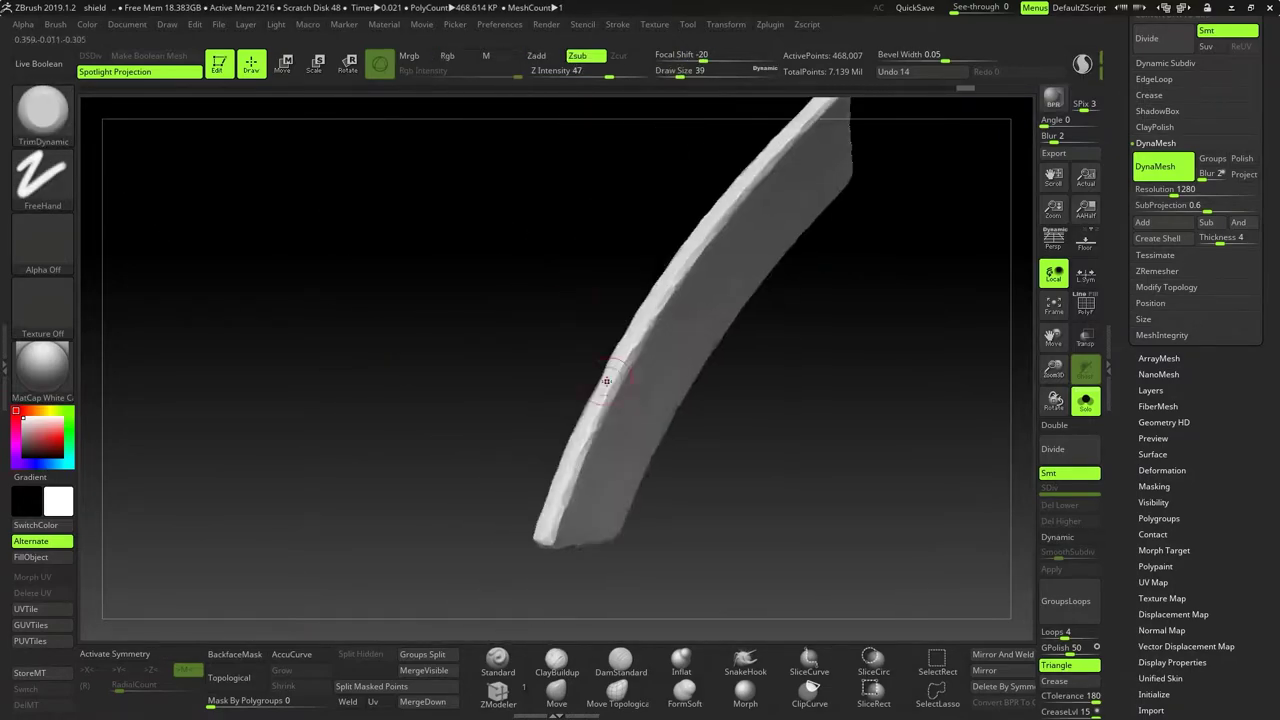
pyautogui.moveTo(606, 381); pyautogui.dragTo(577, 378)
pyautogui.moveTo(631, 261); pyautogui.dragTo(550, 314)
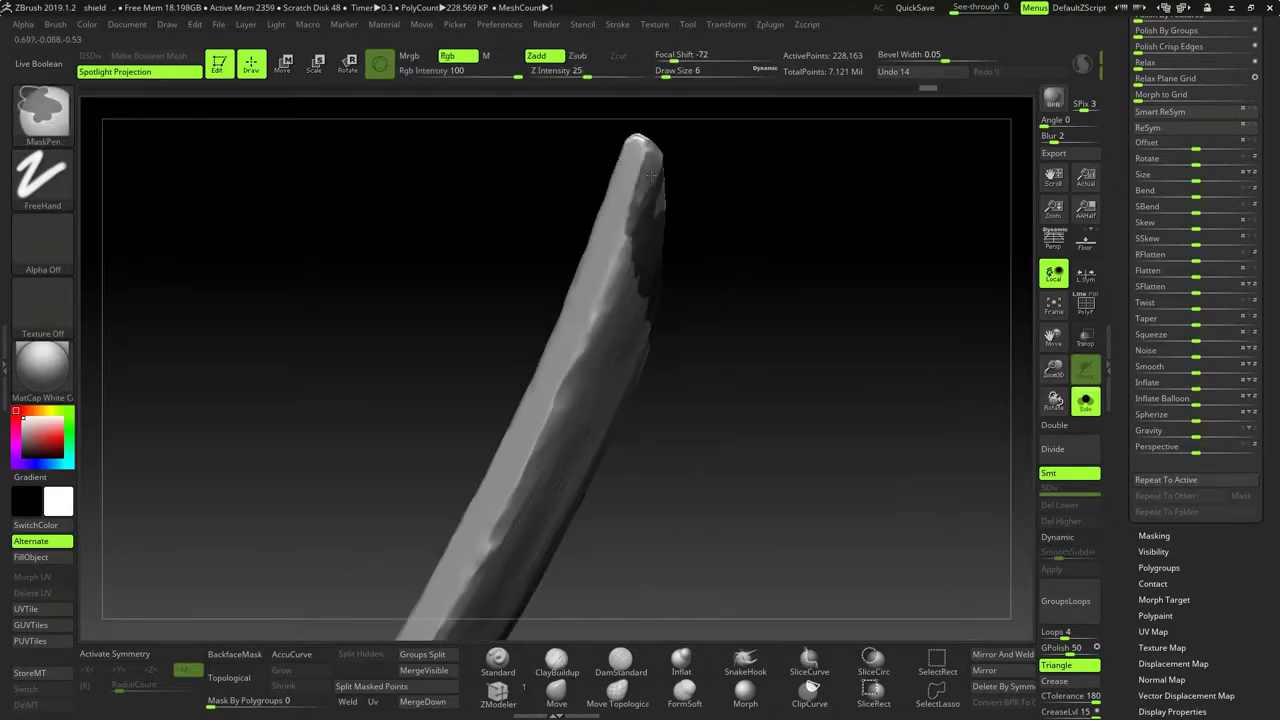
# Step: Score grain lines and cracks along the upright plank
pyautogui.moveTo(651, 175); pyautogui.dragTo(732, 338, button='right')
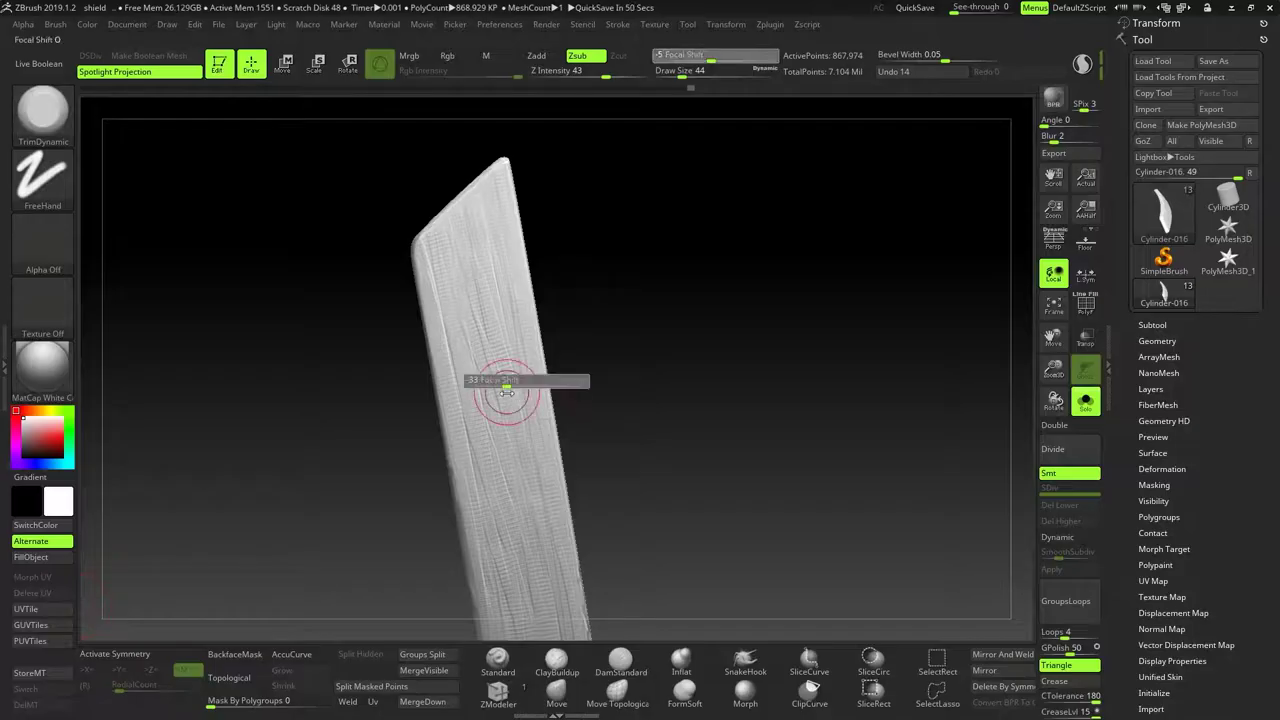
pyautogui.moveTo(532, 472); pyautogui.dragTo(777, 371, button='right')
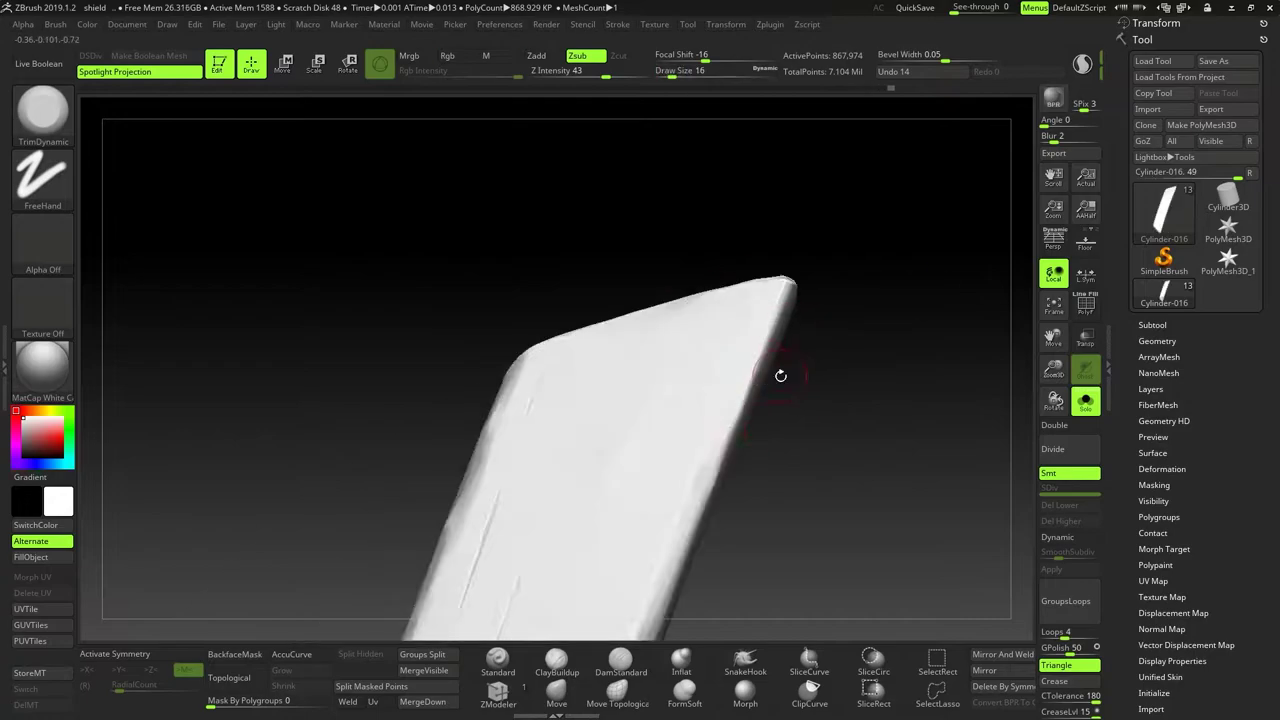
pyautogui.moveTo(445, 487)
pyautogui.mouseDown(button='right')
pyautogui.moveTo(564, 295)
pyautogui.moveTo(600, 307)
pyautogui.mouseUp(button='right')
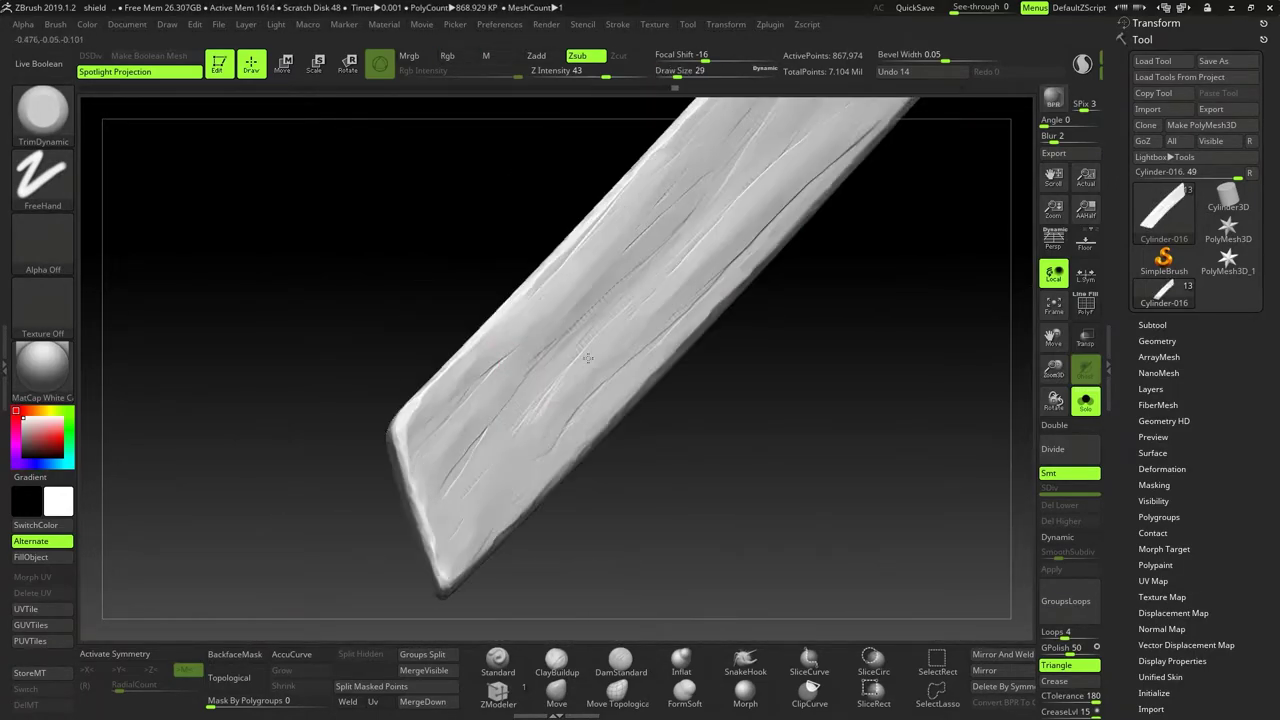
pyautogui.moveTo(525, 330)
pyautogui.mouseDown(button='right')
pyautogui.moveTo(608, 274)
pyautogui.moveTo(526, 360)
pyautogui.moveTo(600, 350)
pyautogui.moveTo(676, 373)
pyautogui.mouseUp(button='right')
# Step: Trim the plank's chipped corners with TrimDynamic, then switch to MaskPen
pyautogui.press('space')
pyautogui.press('b')
pyautogui.press('t')
pyautogui.press('d')
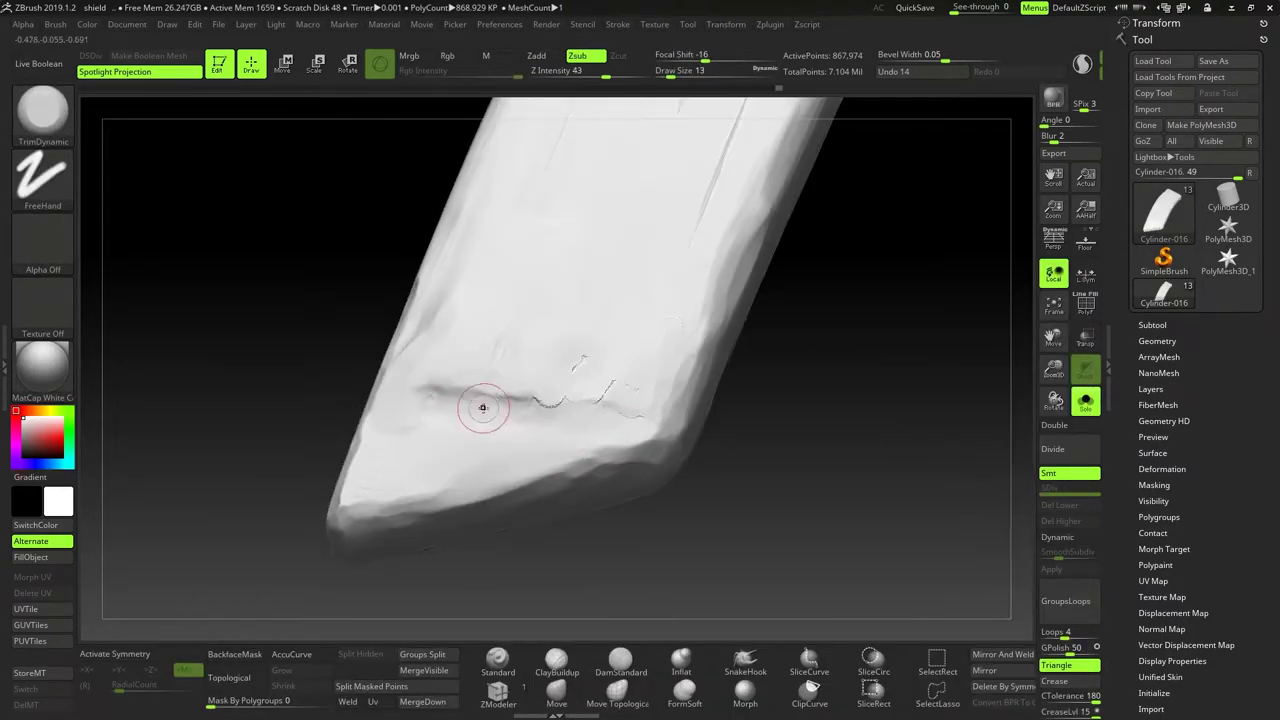
pyautogui.keyDown('ctrl'); pyautogui.moveTo(482, 407); pyautogui.dragTo(507, 298, button='right'); pyautogui.keyUp('ctrl')
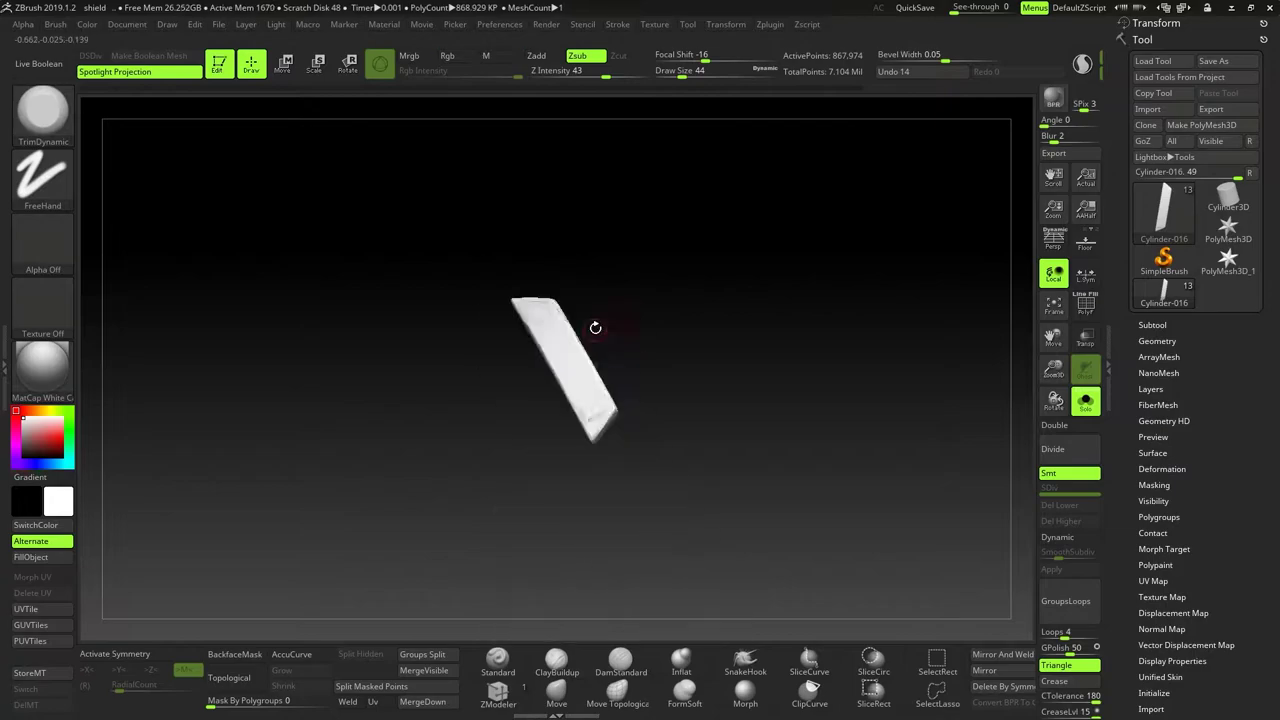
pyautogui.moveTo(588, 375); pyautogui.dragTo(562, 348, button='right')
pyautogui.moveTo(538, 275); pyautogui.dragTo(617, 306, button='right')
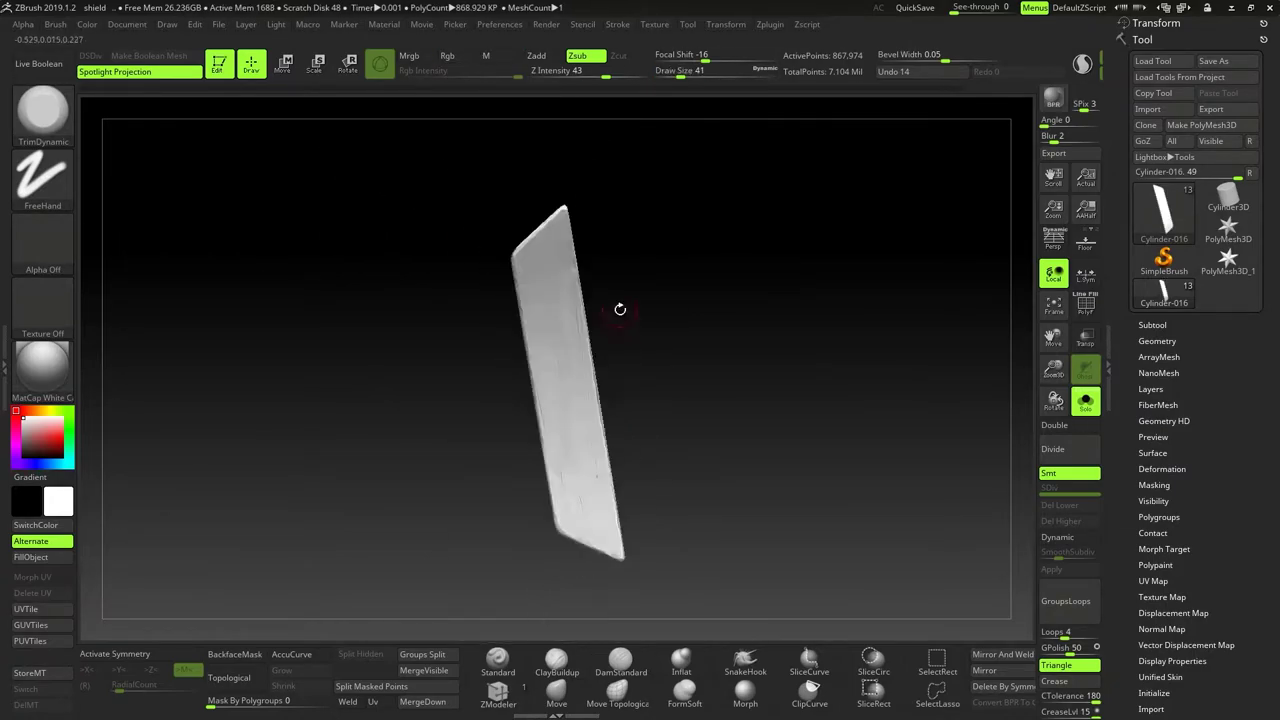
pyautogui.press('b')
pyautogui.press('m')
pyautogui.press('p')
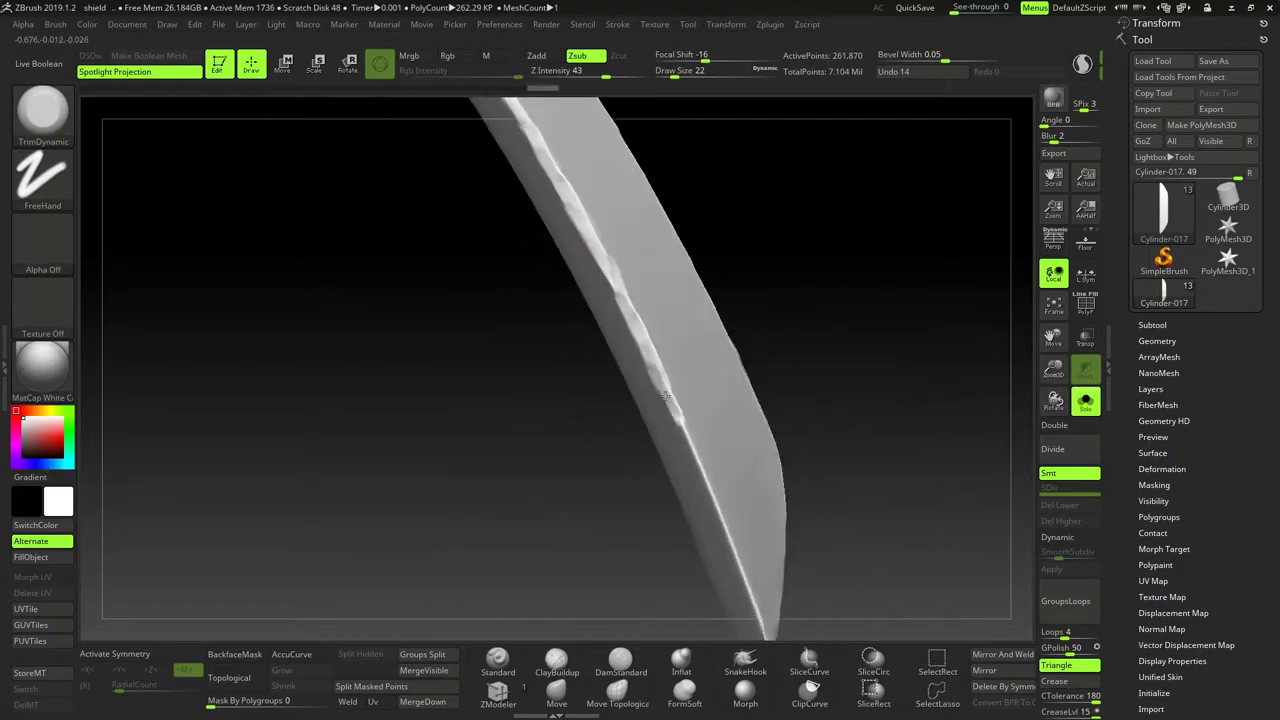
# Step: Orbit and zoom around plank Cylinder-017 to inspect its edge and the whole plank
pyautogui.moveTo(666, 396)
pyautogui.mouseDown(button='right')
pyautogui.moveTo(723, 200)
pyautogui.moveTo(660, 430)
pyautogui.mouseUp(button='right')
pyautogui.moveTo(689, 330); pyautogui.dragTo(685, 260, button='right')
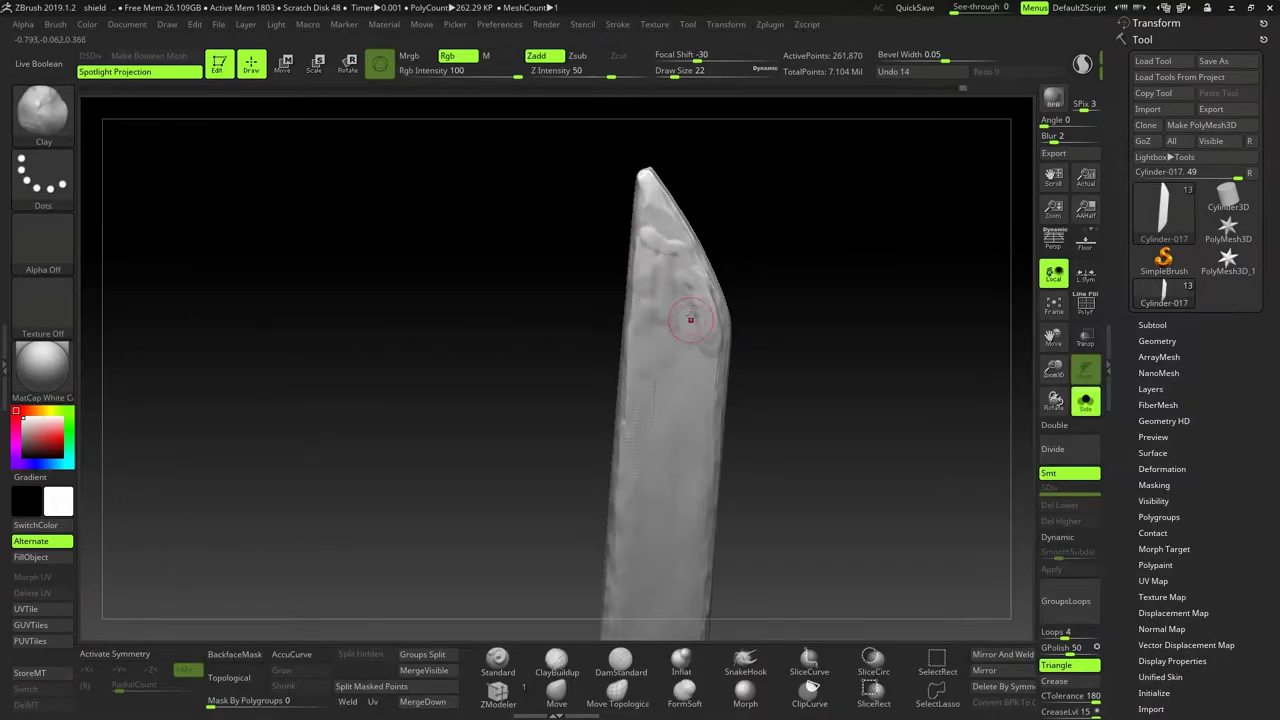
pyautogui.moveTo(689, 325); pyautogui.dragTo(585, 449, button='right')
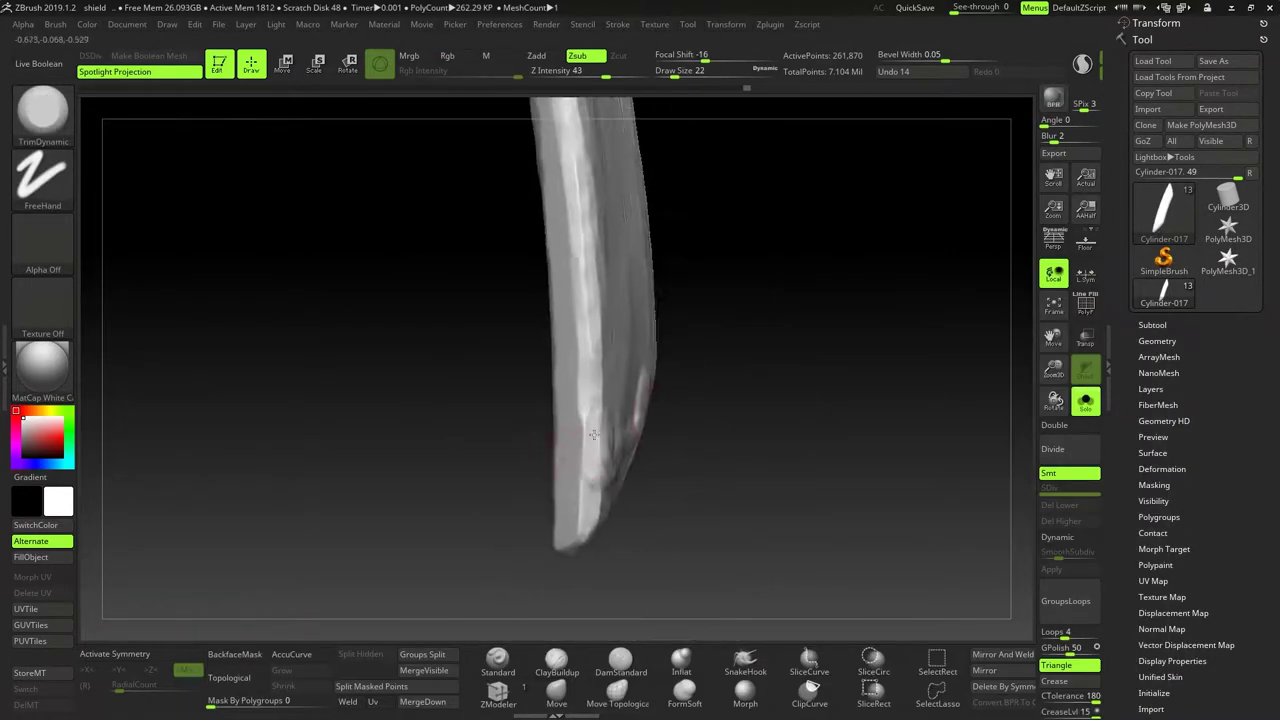
pyautogui.moveTo(703, 317)
pyautogui.mouseDown(button='right')
pyautogui.moveTo(629, 486)
pyautogui.moveTo(586, 366)
pyautogui.moveTo(737, 363)
pyautogui.moveTo(657, 309)
pyautogui.mouseUp(button='right')
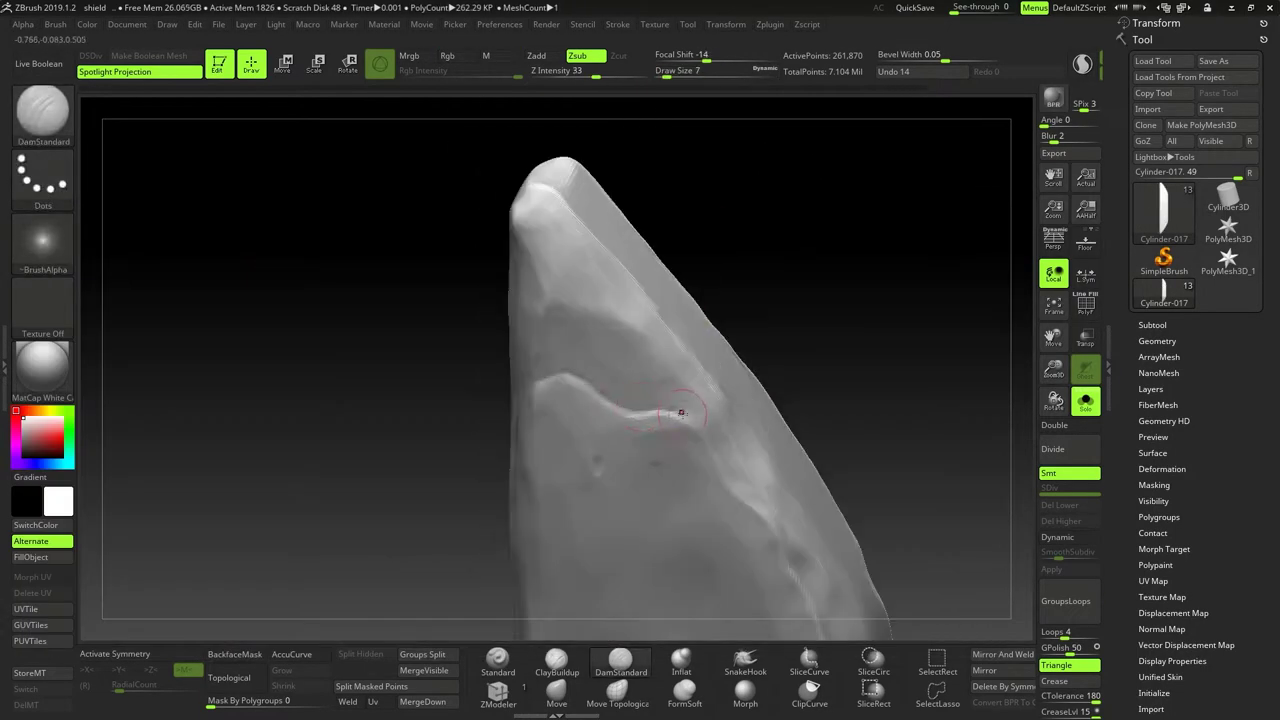
# Step: Pick the TrimDynamic brush, then make plank Cylinder-018 the active isolated subtool
pyautogui.press('b')
pyautogui.press('t')
pyautogui.press('d')
pyautogui.click(42, 175)
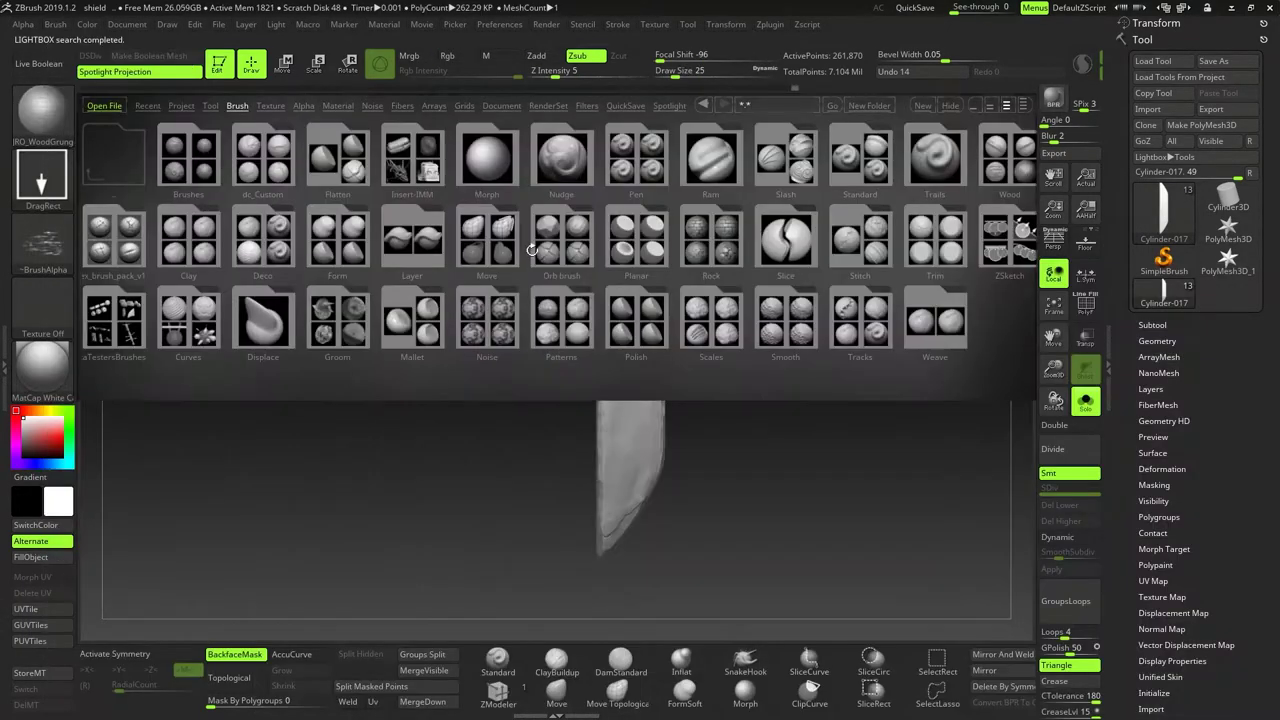
pyautogui.click(330, 145)
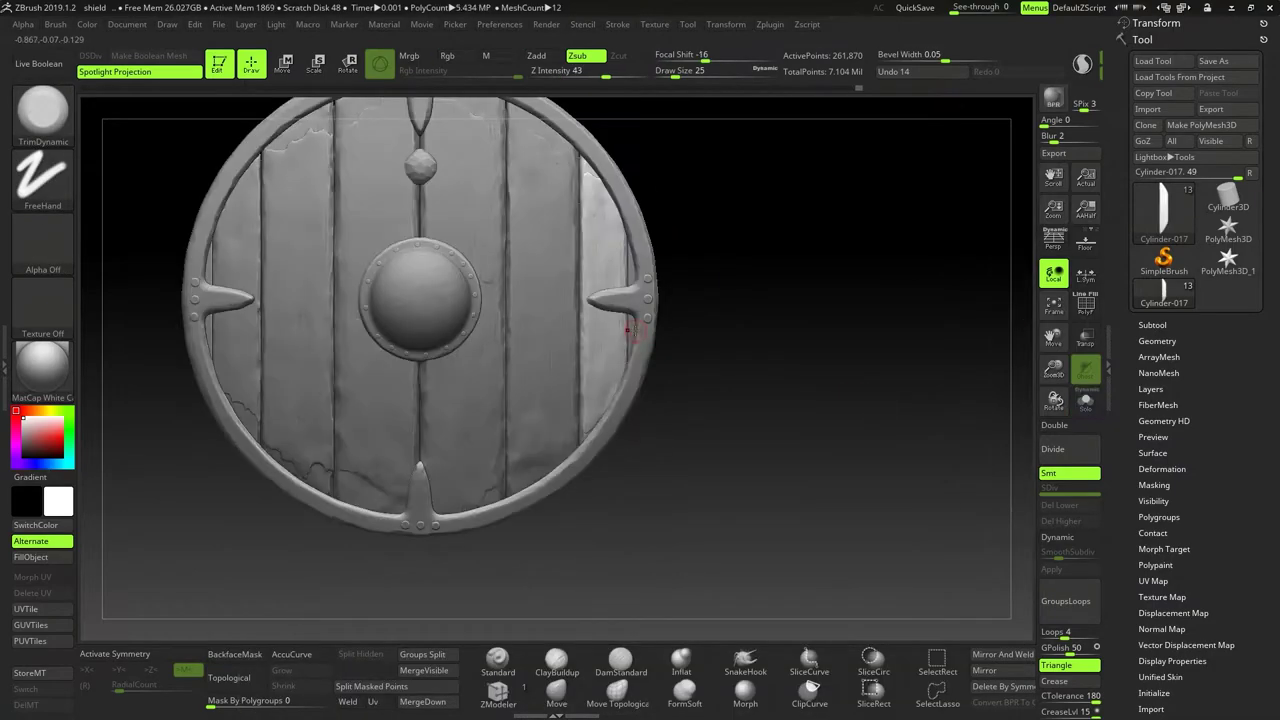
pyautogui.keyDown('alt'); pyautogui.click(654, 307); pyautogui.keyUp('alt')
# Step: Orbit around plank Cylinder-018, then switch to Cylinder-014 and trim it with TrimDynamic
pyautogui.moveTo(622, 463); pyautogui.dragTo(622, 307, button='right')
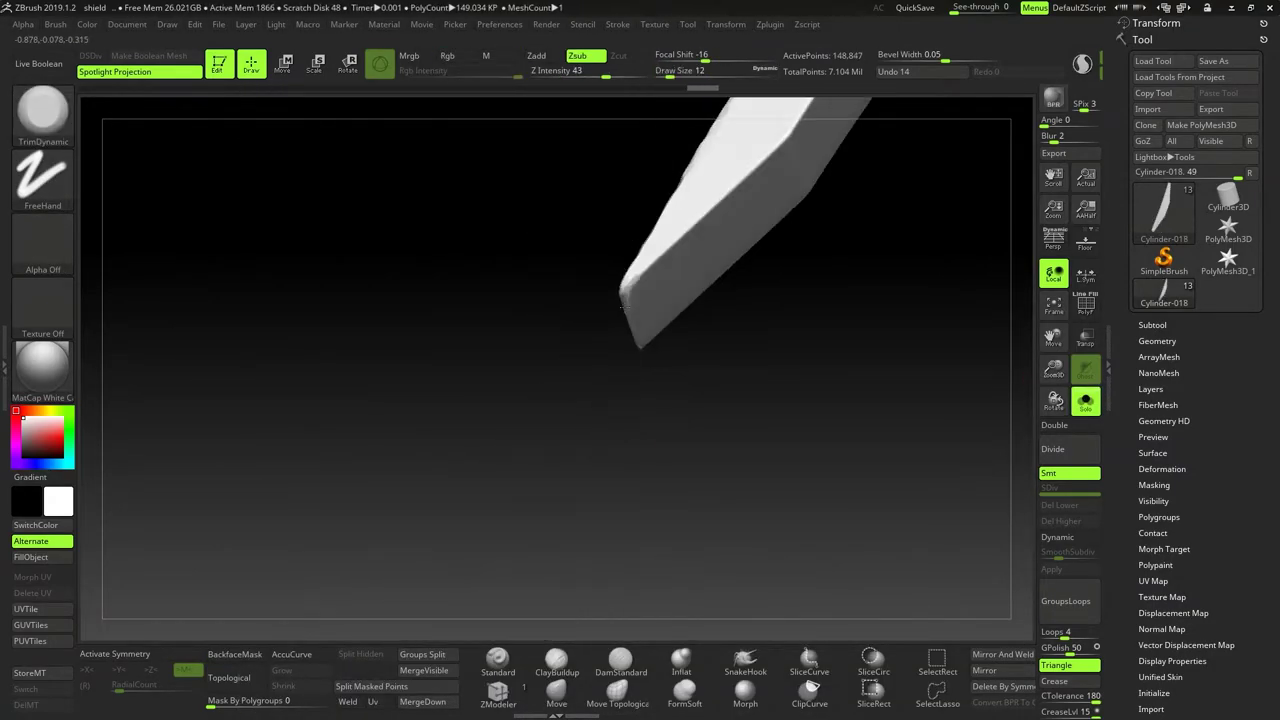
pyautogui.moveTo(792, 233); pyautogui.dragTo(490, 436, button='right')
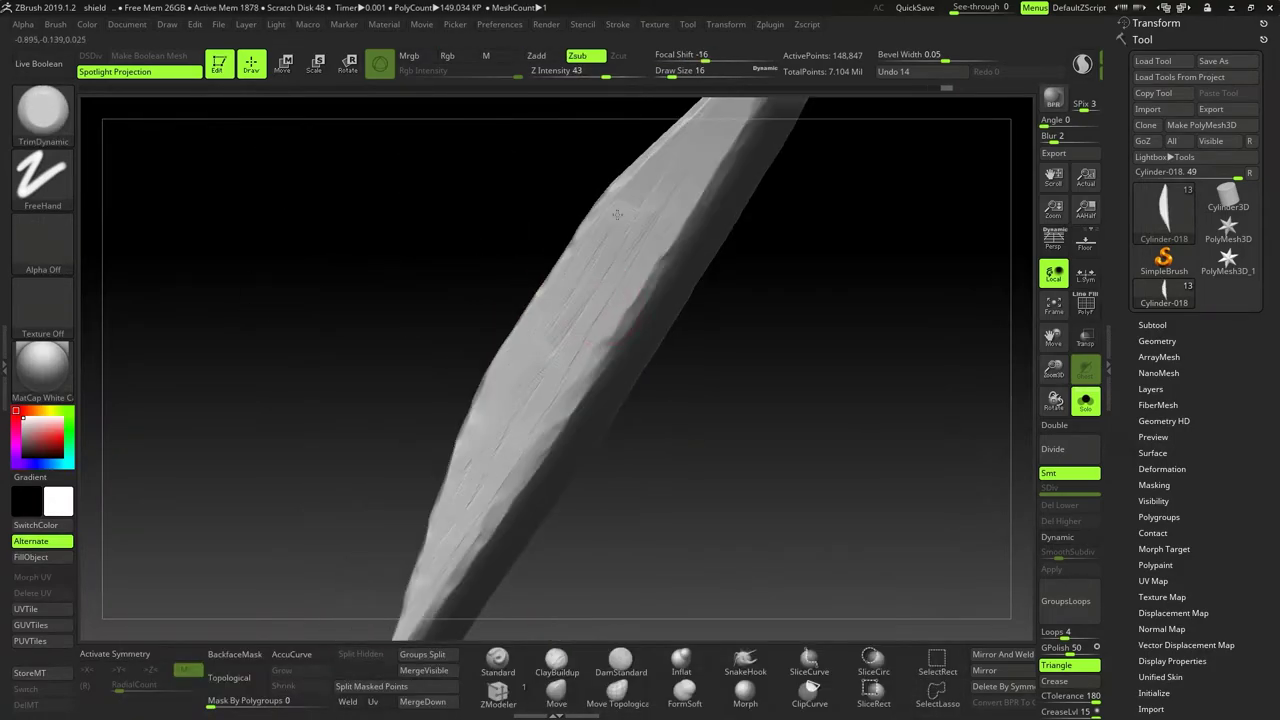
pyautogui.keyDown('alt'); pyautogui.click(415, 324); pyautogui.keyUp('alt')
pyautogui.moveTo(415, 324)
pyautogui.mouseDown(button='right')
pyautogui.moveTo(466, 363)
pyautogui.moveTo(371, 400)
pyautogui.moveTo(398, 362)
pyautogui.mouseUp(button='right')
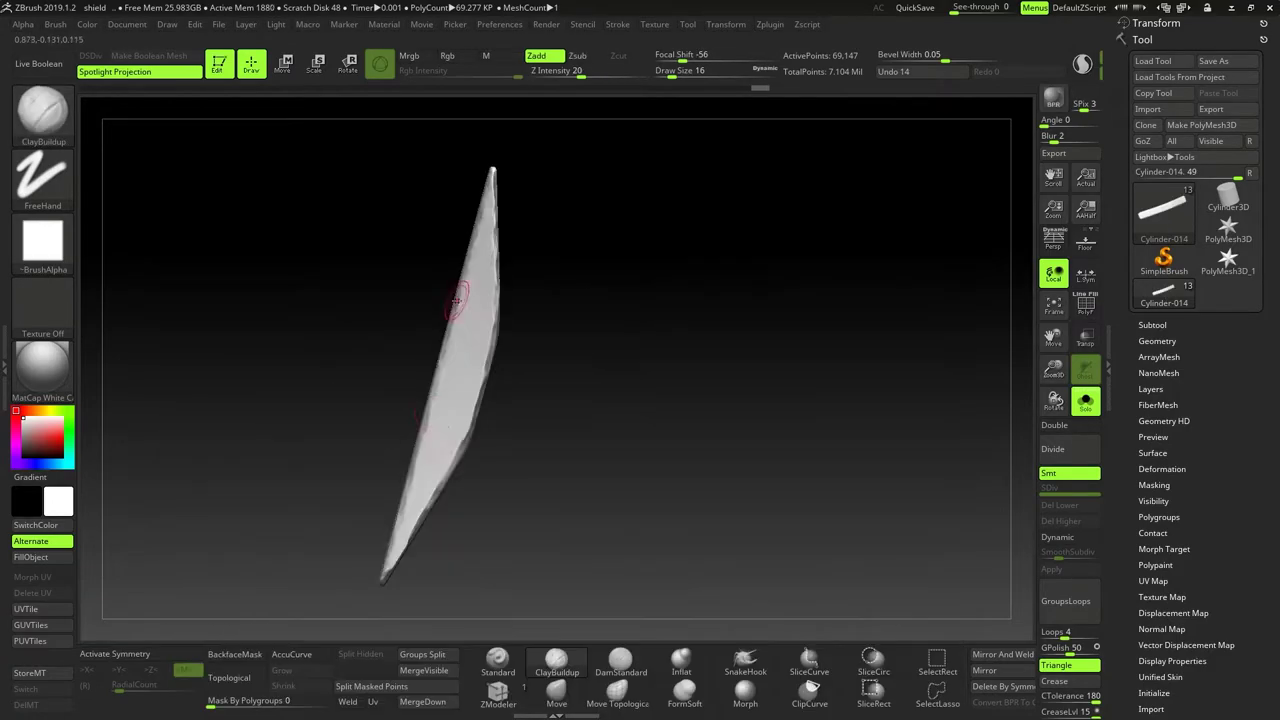
pyautogui.press('b')
pyautogui.press('t')
pyautogui.press('d')
pyautogui.moveTo(455, 300); pyautogui.dragTo(496, 353, button='right')
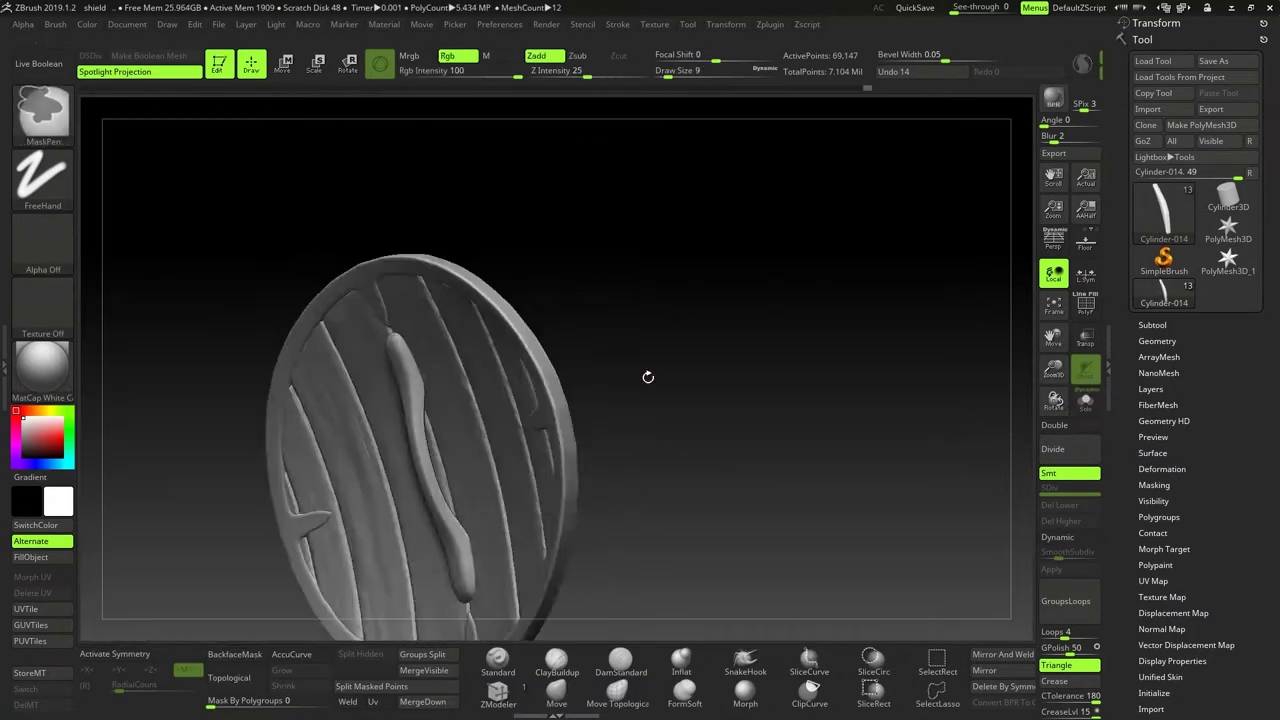
# Step: Isolate handle piece Cube-002 and pick the Orb_ClayTubes brush, showing its S-curved side
pyautogui.keyDown('alt'); pyautogui.click(646, 374); pyautogui.keyUp('alt')
pyautogui.moveTo(646, 374)
pyautogui.mouseDown(button='right')
pyautogui.moveTo(569, 286)
pyautogui.moveTo(646, 388)
pyautogui.moveTo(646, 287)
pyautogui.moveTo(571, 571)
pyautogui.moveTo(697, 266)
pyautogui.moveTo(499, 373)
pyautogui.moveTo(694, 380)
pyautogui.moveTo(737, 509)
pyautogui.moveTo(727, 323)
pyautogui.mouseUp(button='right')
pyautogui.press('b')
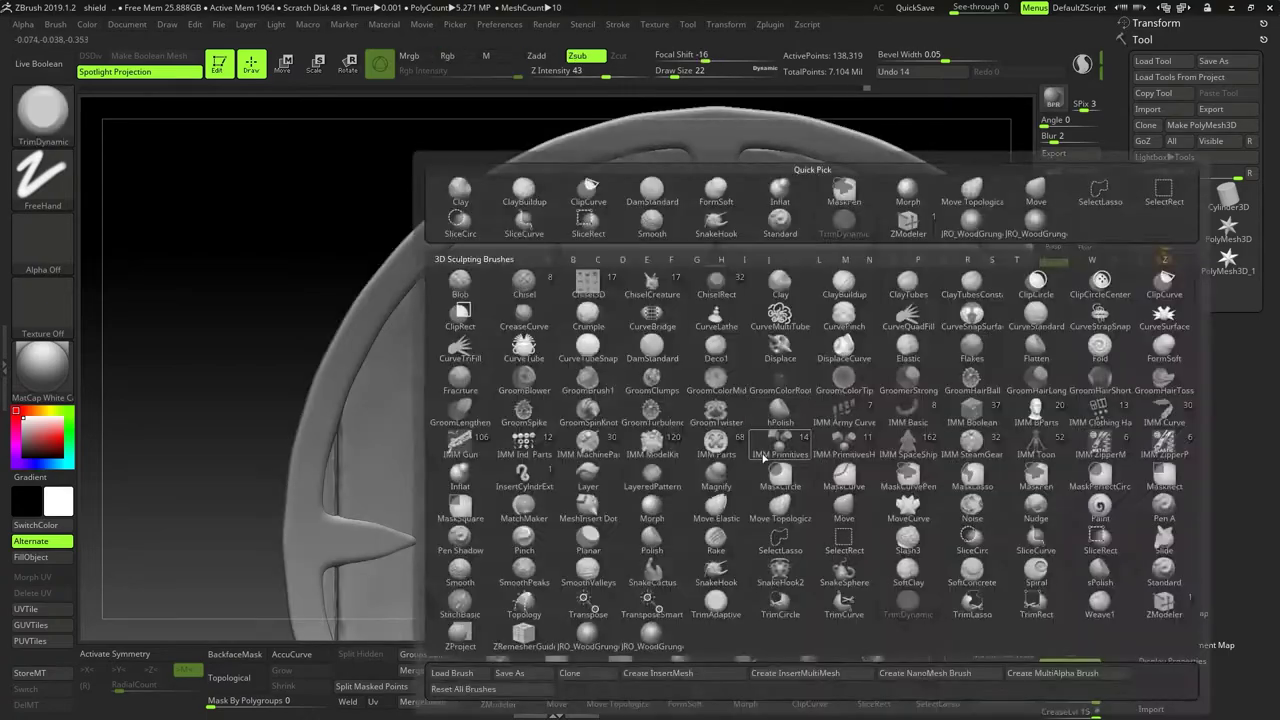
pyautogui.click(340, 250)
pyautogui.moveTo(640, 300); pyautogui.dragTo(629, 306, button='right')
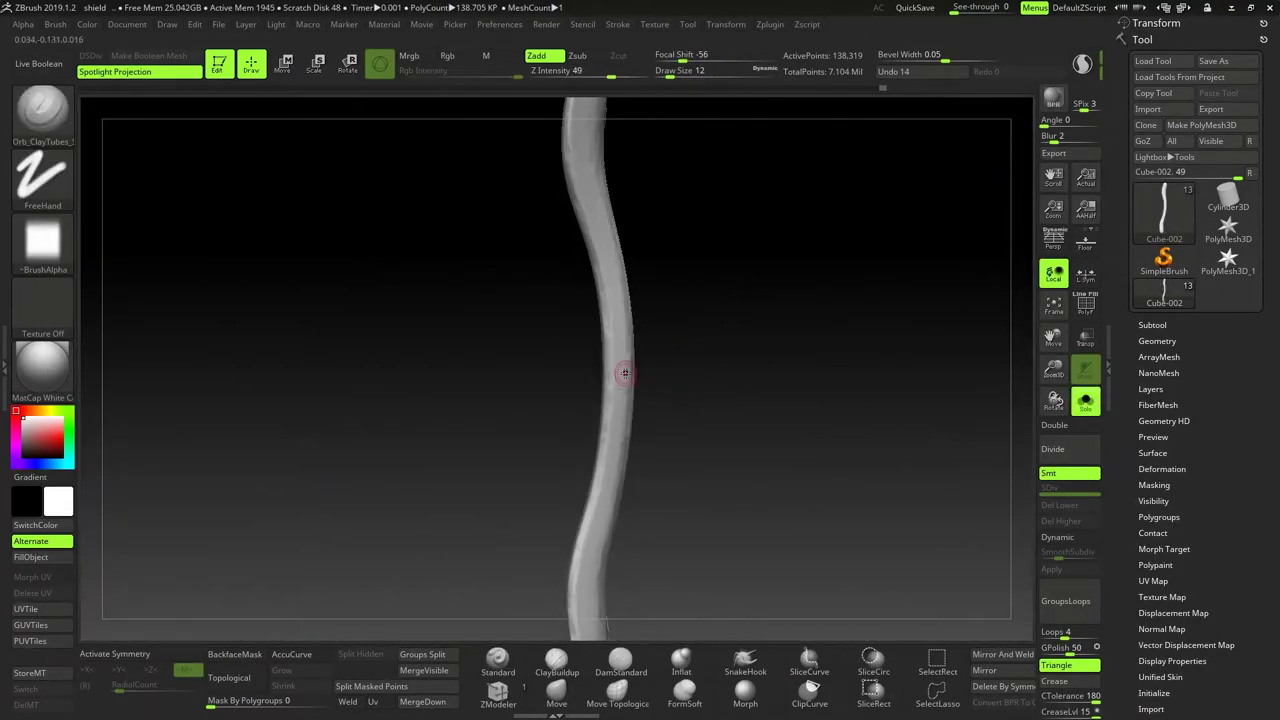
# Step: Remesh handle sleeve Cube-003 with Geometry > DynaMesh
pyautogui.moveTo(625, 373); pyautogui.dragTo(592, 328, button='right')
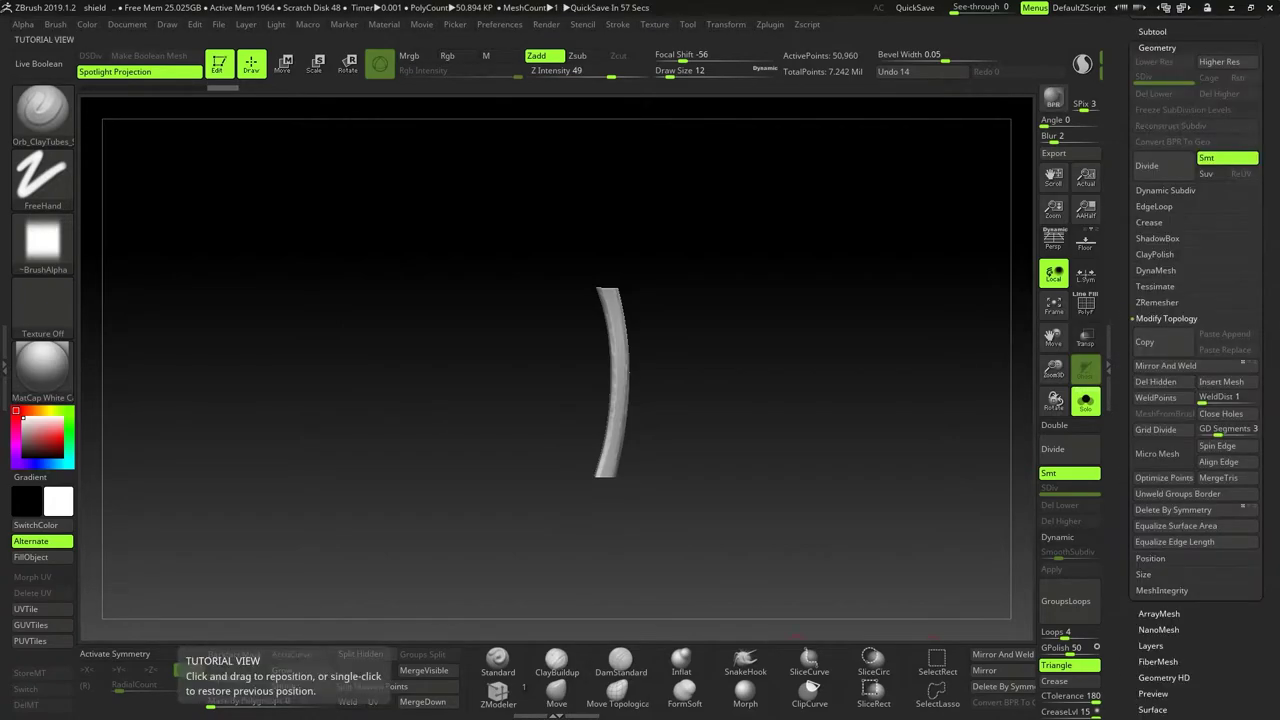
pyautogui.moveTo(723, 454); pyautogui.dragTo(597, 462, button='right')
pyautogui.click(1157, 547)
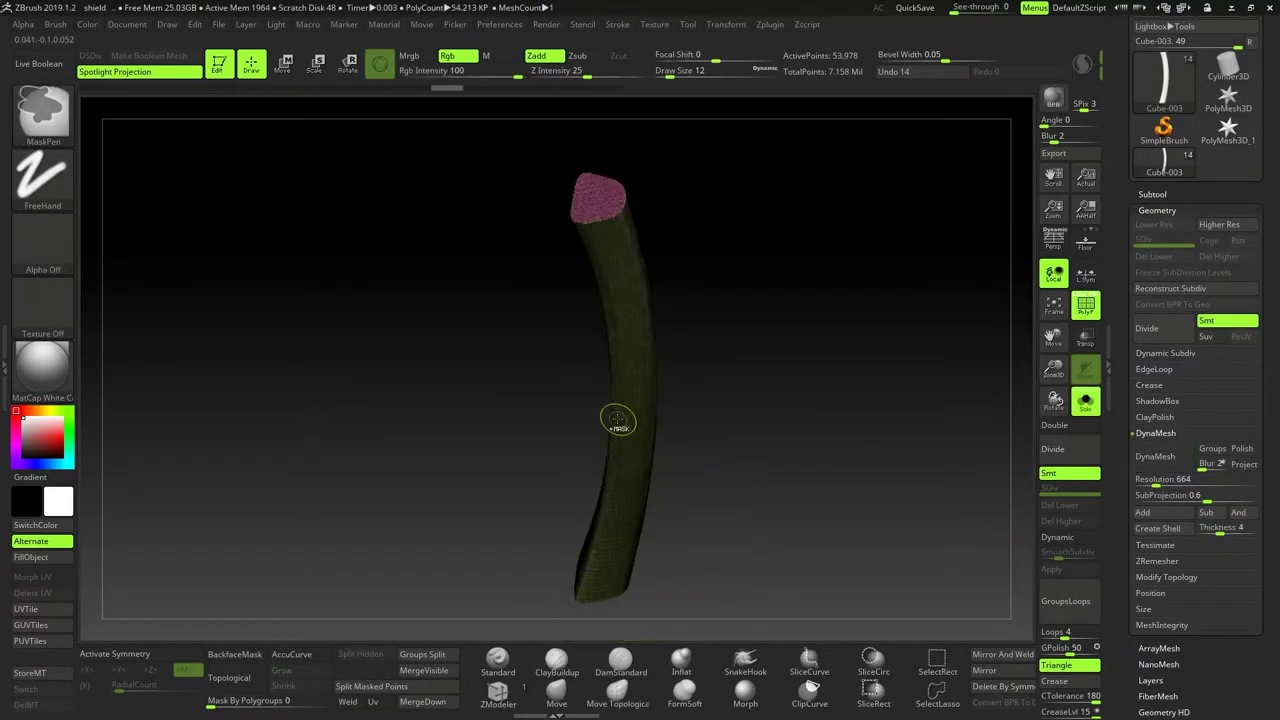
# Step: Switch to the SliceCurve brush and slice a diagonal band across the sleeve
pyautogui.press('b')
pyautogui.press('s')
pyautogui.press('c')
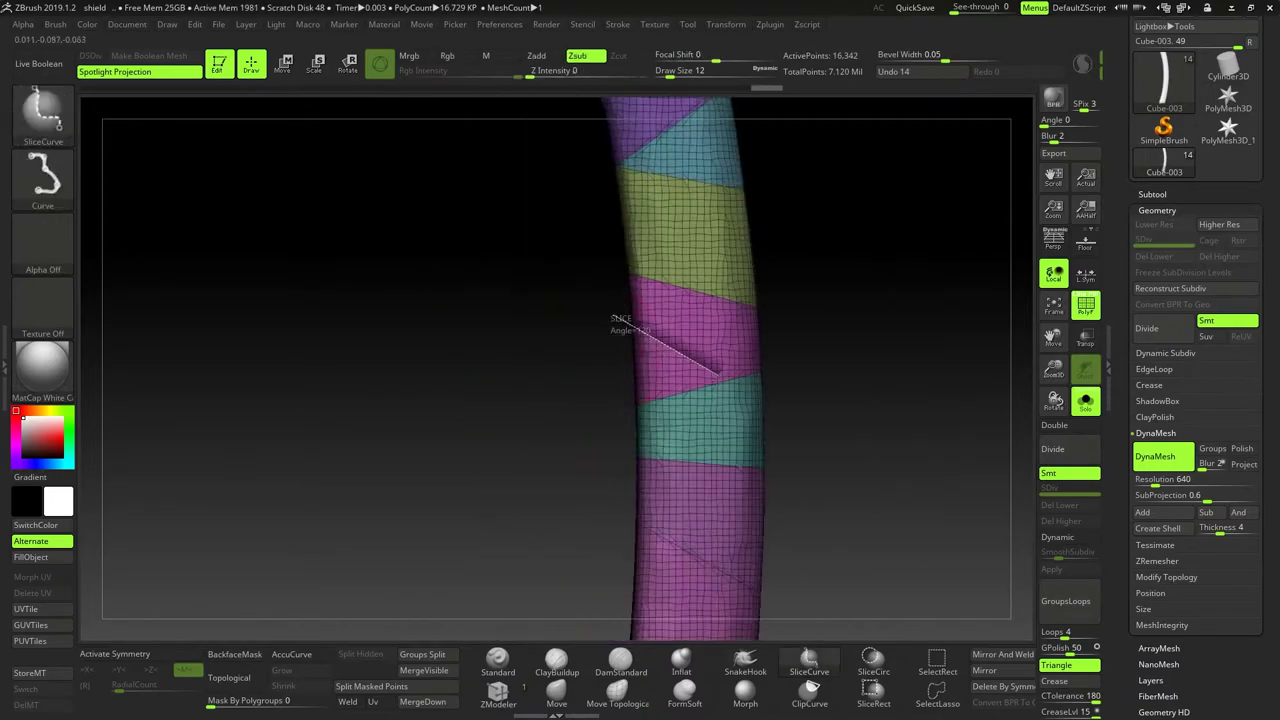
pyautogui.keyDown('ctrl'); pyautogui.keyDown('shift'); pyautogui.moveTo(718, 375); pyautogui.dragTo(676, 400); pyautogui.keyUp('shift'); pyautogui.keyUp('ctrl')
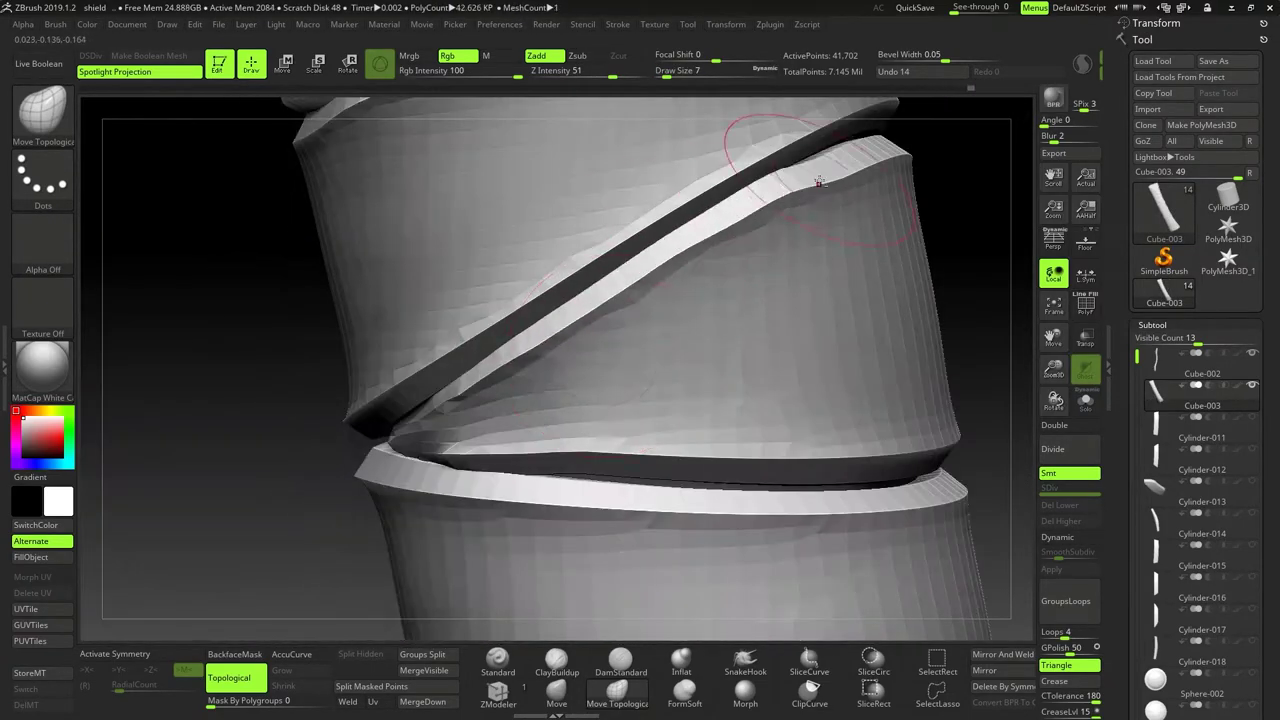
# Step: Orbit the sleeve through diagonal and upright views to review the spiral wrap bands
pyautogui.moveTo(818, 181)
pyautogui.mouseDown(button='right')
pyautogui.moveTo(491, 323)
pyautogui.moveTo(806, 258)
pyautogui.moveTo(460, 427)
pyautogui.moveTo(500, 371)
pyautogui.moveTo(766, 337)
pyautogui.moveTo(551, 323)
pyautogui.moveTo(751, 437)
pyautogui.moveTo(646, 337)
pyautogui.moveTo(546, 297)
pyautogui.moveTo(594, 440)
pyautogui.moveTo(745, 257)
pyautogui.mouseUp(button='right')
pyautogui.moveTo(707, 398)
pyautogui.mouseDown(button='right')
pyautogui.moveTo(457, 371)
pyautogui.moveTo(829, 343)
pyautogui.moveTo(673, 408)
pyautogui.mouseUp(button='right')
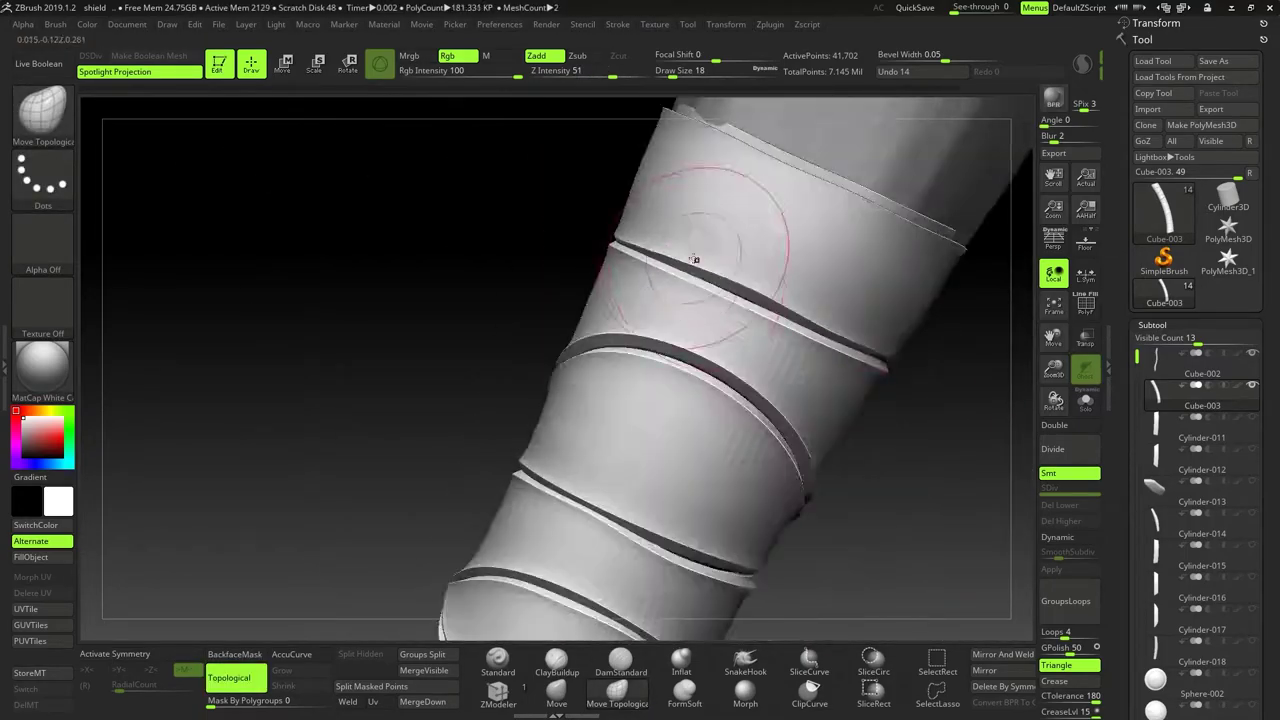
pyautogui.moveTo(653, 346); pyautogui.dragTo(639, 377, button='right')
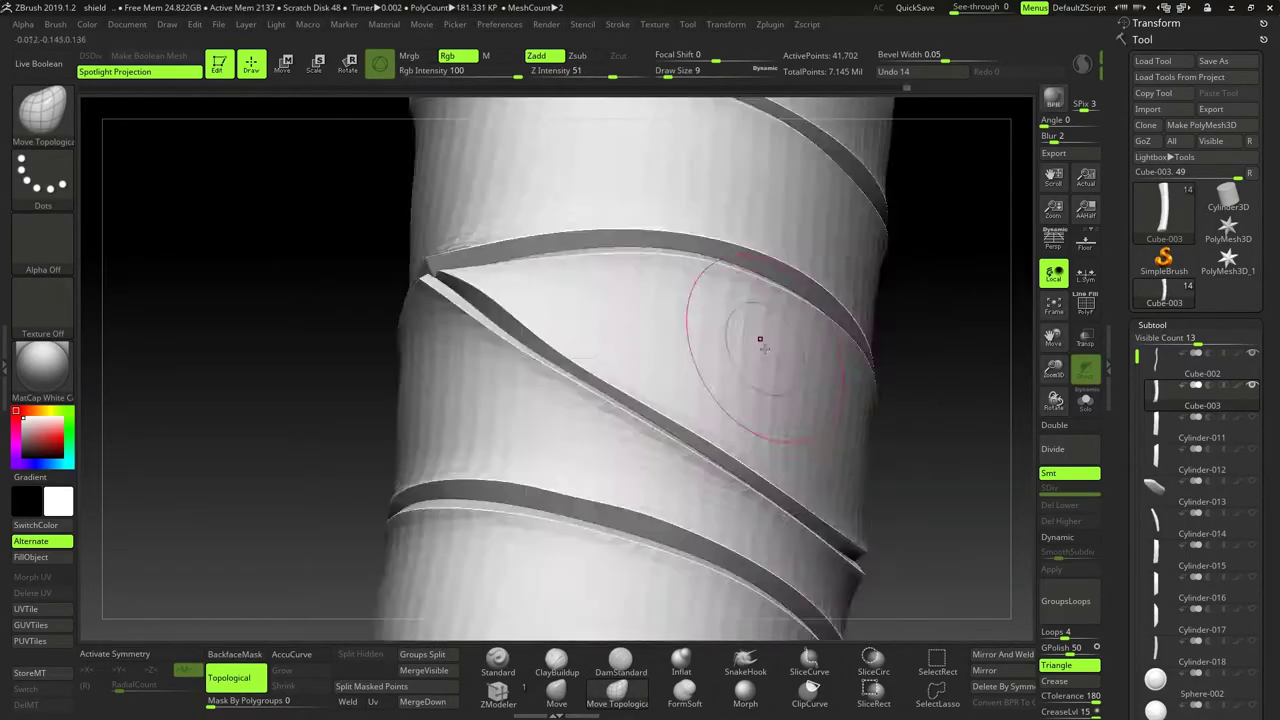
pyautogui.moveTo(760, 340); pyautogui.dragTo(787, 339, button='right')
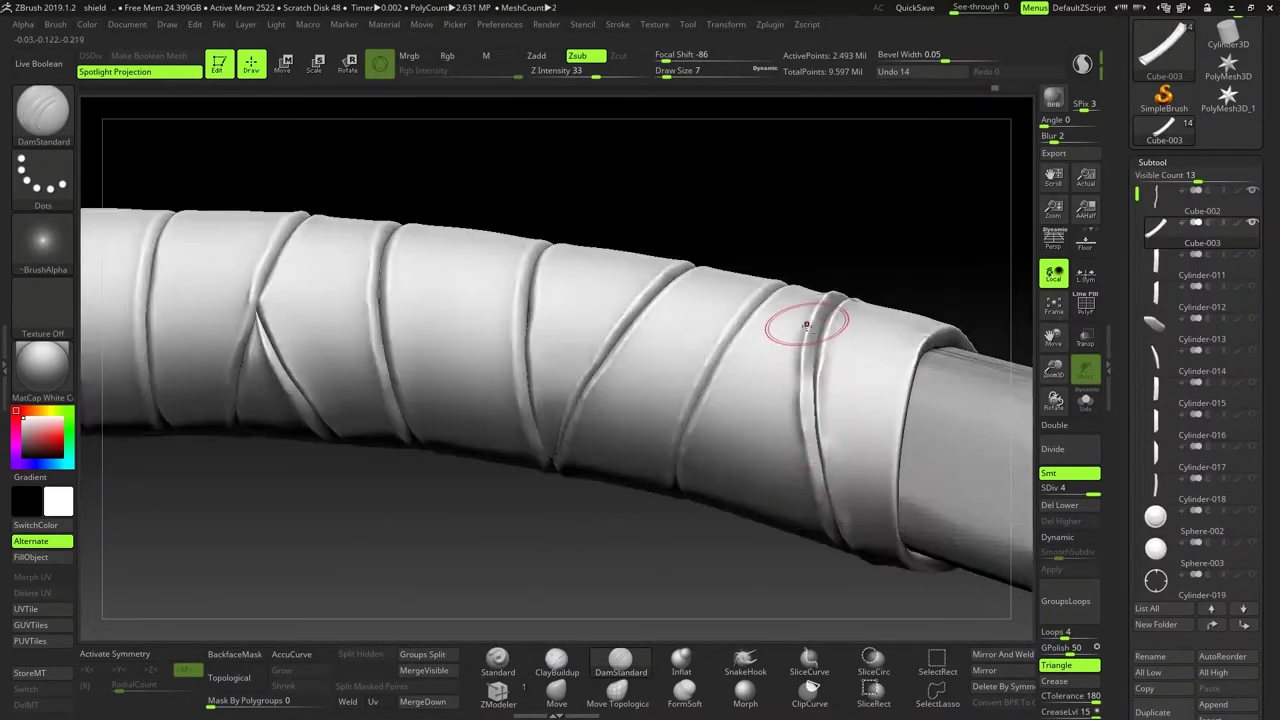
# Step: Orbit around the wrapped handle and settle on a straight-on view to review the creased bands
pyautogui.moveTo(806, 323)
pyautogui.mouseDown(button='right')
pyautogui.moveTo(543, 300)
pyautogui.moveTo(706, 283)
pyautogui.moveTo(757, 243)
pyautogui.moveTo(663, 362)
pyautogui.moveTo(634, 370)
pyautogui.moveTo(620, 336)
pyautogui.moveTo(751, 349)
pyautogui.moveTo(794, 442)
pyautogui.mouseUp(button='right')
pyautogui.moveTo(809, 294)
pyautogui.mouseDown(button='right')
pyautogui.moveTo(771, 371)
pyautogui.moveTo(762, 522)
pyautogui.moveTo(951, 380)
pyautogui.moveTo(714, 606)
pyautogui.moveTo(954, 354)
pyautogui.moveTo(831, 253)
pyautogui.moveTo(857, 357)
pyautogui.moveTo(766, 359)
pyautogui.mouseUp(button='right')
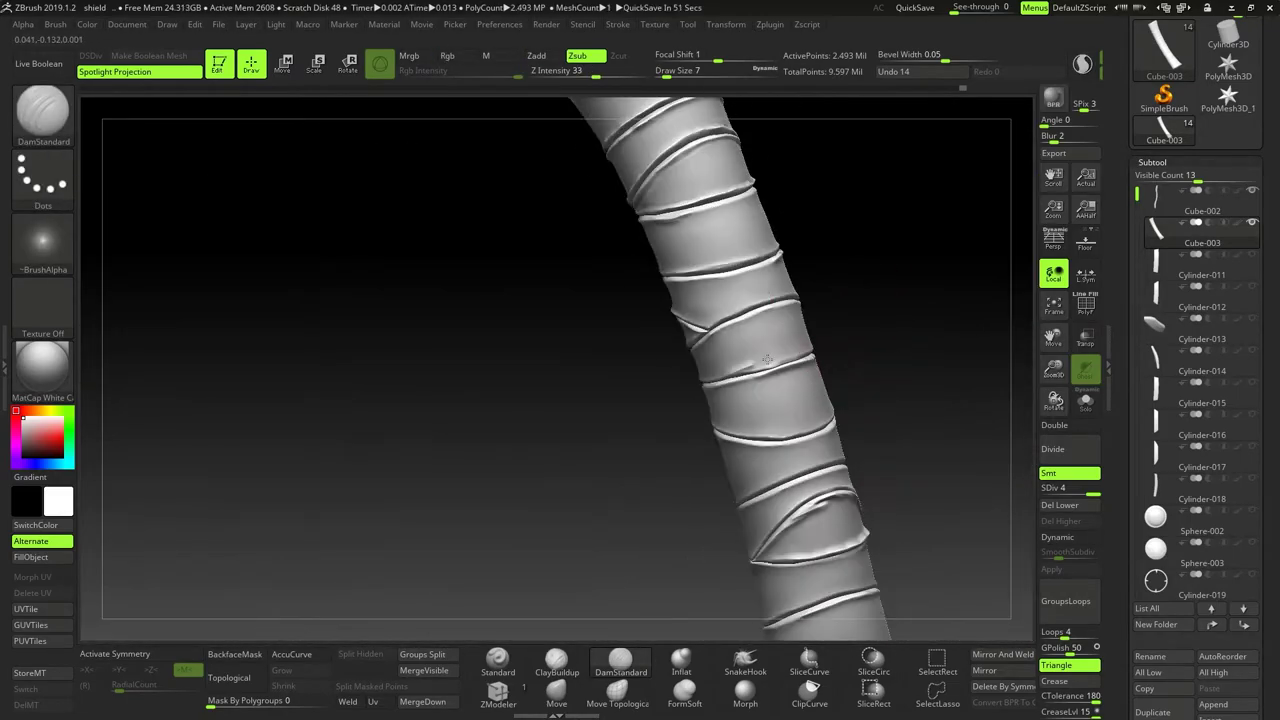
pyautogui.moveTo(841, 328)
pyautogui.mouseDown(button='right')
pyautogui.moveTo(600, 371)
pyautogui.moveTo(680, 214)
pyautogui.moveTo(571, 414)
pyautogui.moveTo(707, 382)
pyautogui.moveTo(786, 457)
pyautogui.moveTo(586, 451)
pyautogui.moveTo(649, 398)
pyautogui.mouseUp(button='right')
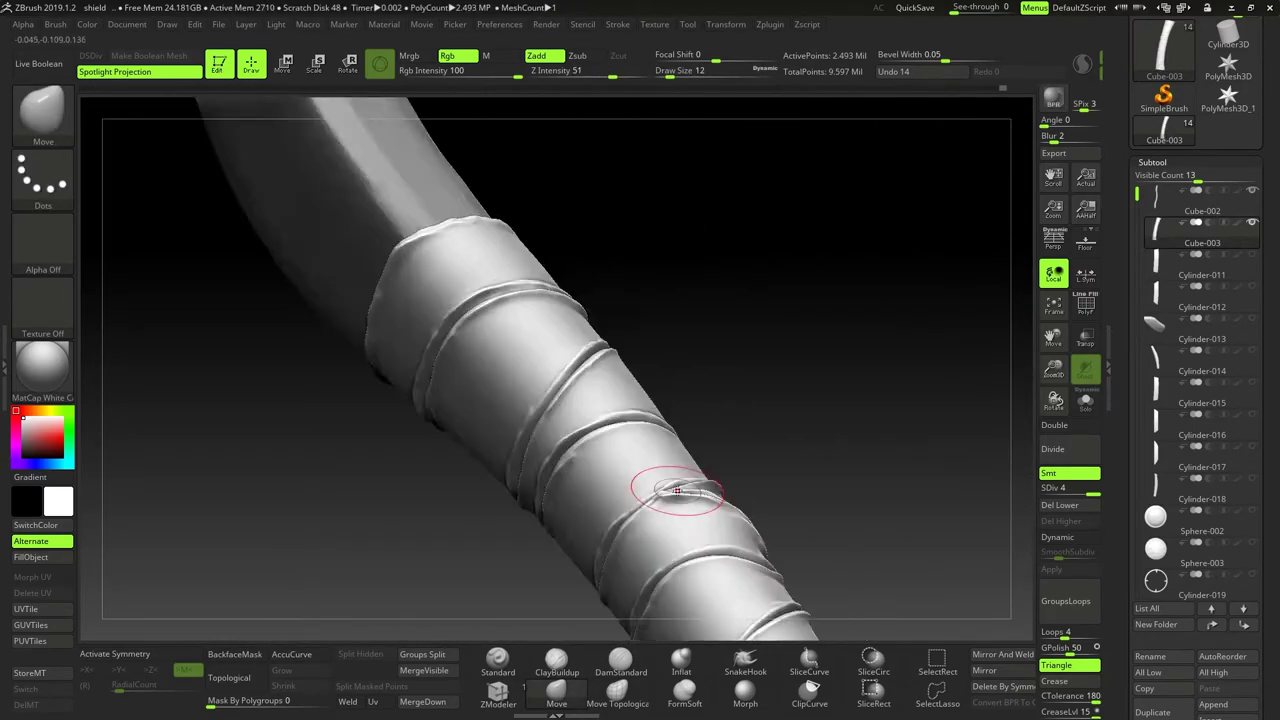